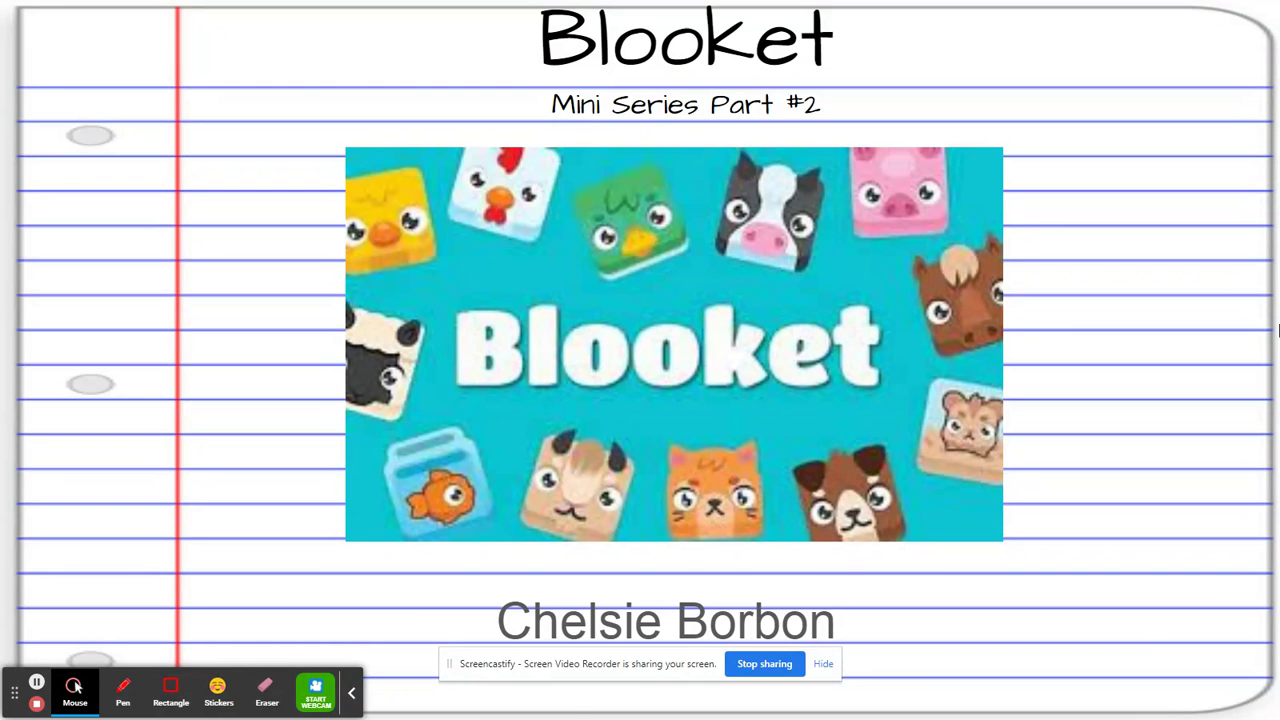
Step: Leave the slideshow, switch to the Blooket dashboard and choose to host the "Powers of ten" question set
click(1092, 251)
key(Escape)
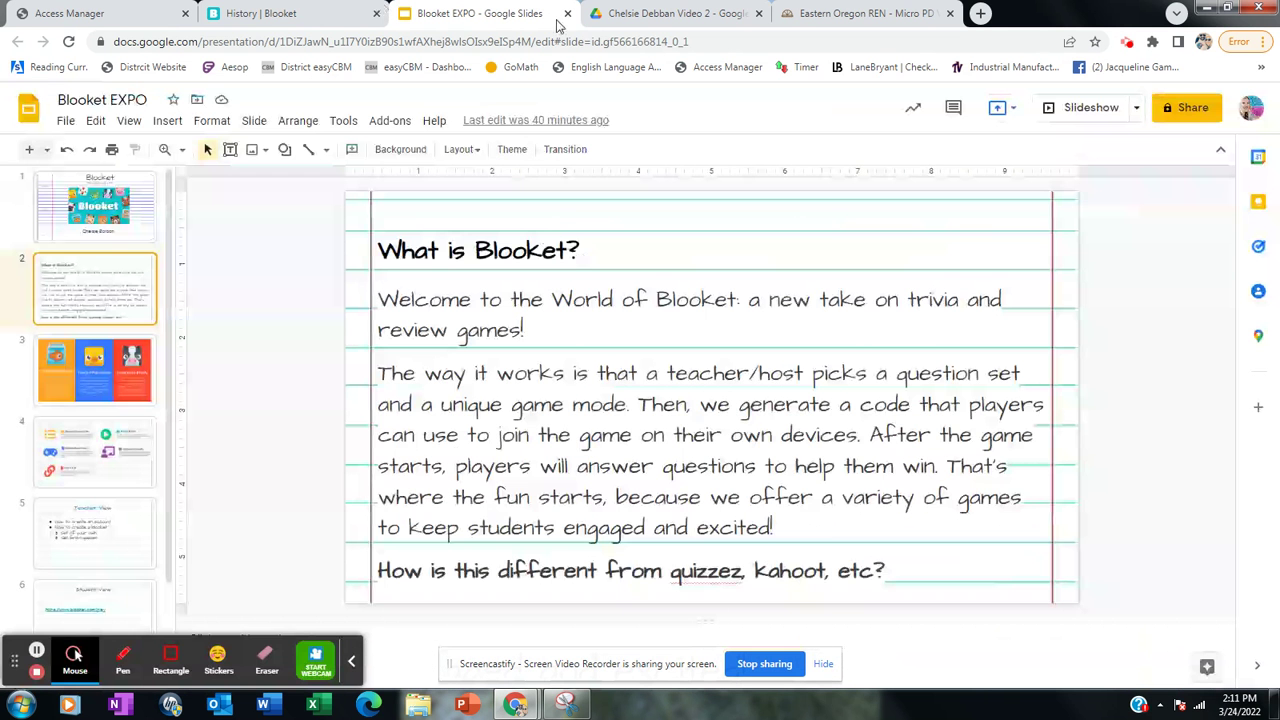
click(258, 15)
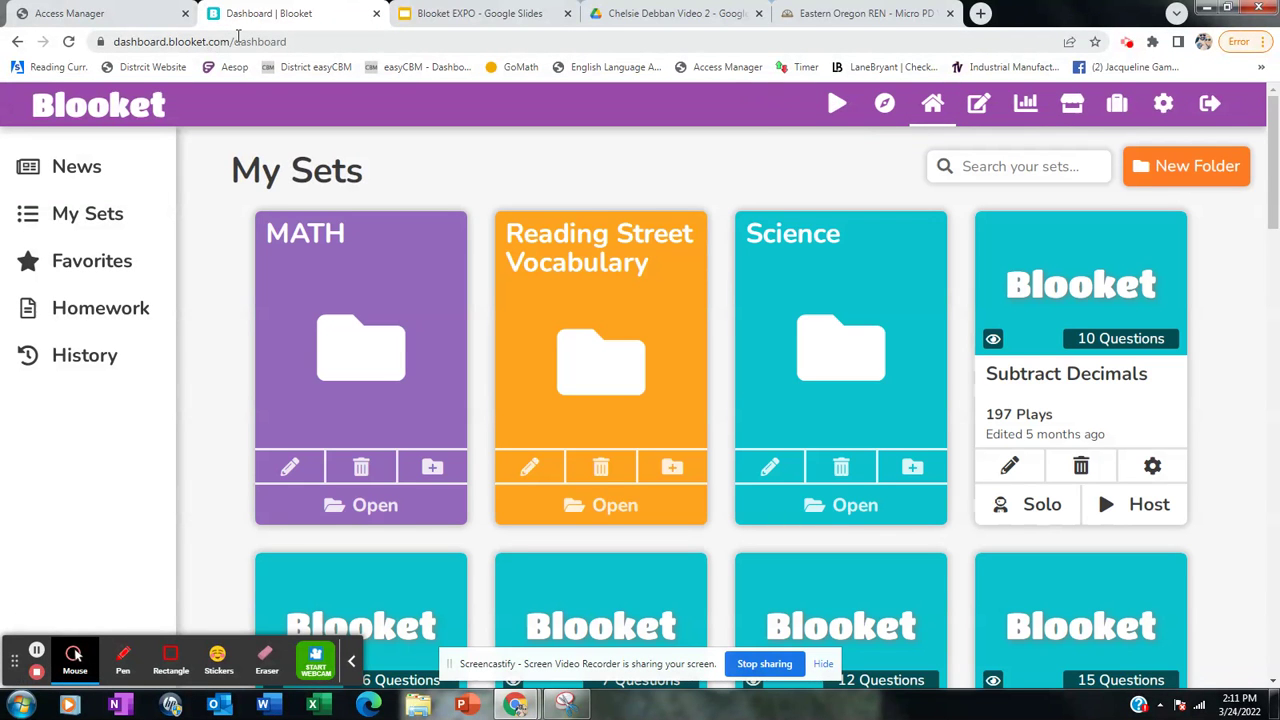
scroll(1183, 286, down, 5)
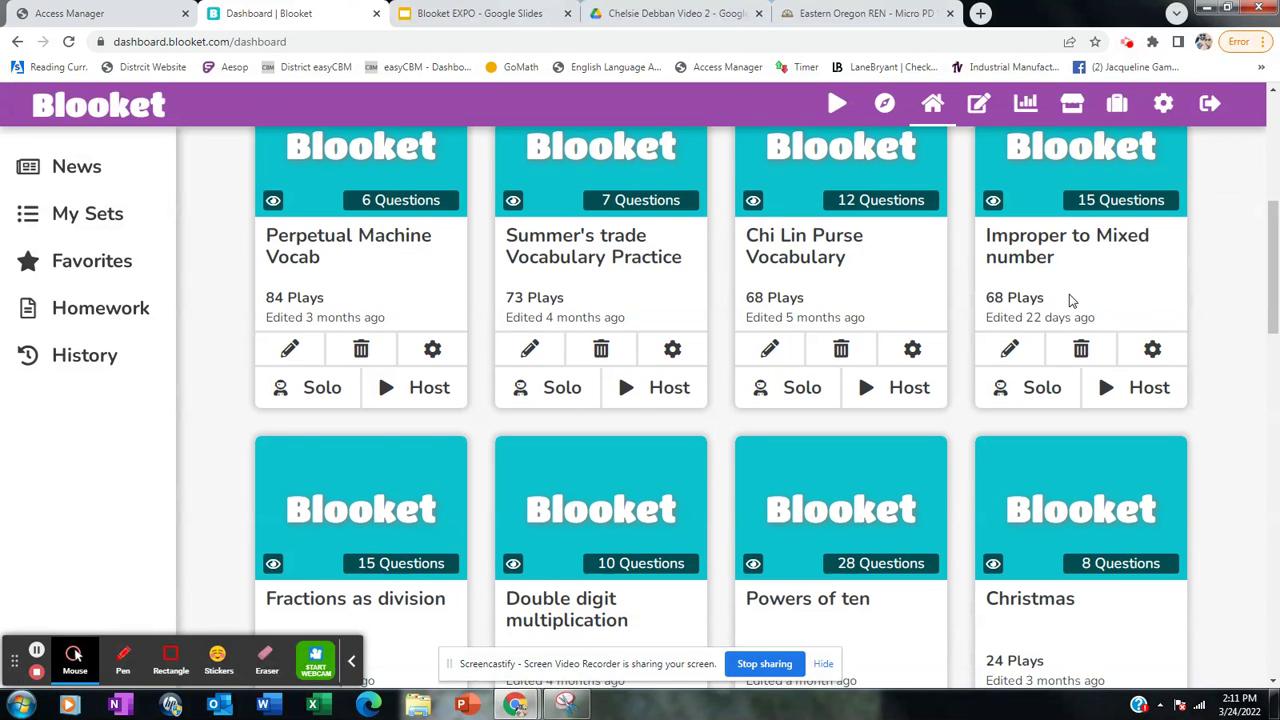
scroll(1066, 303, down, 2)
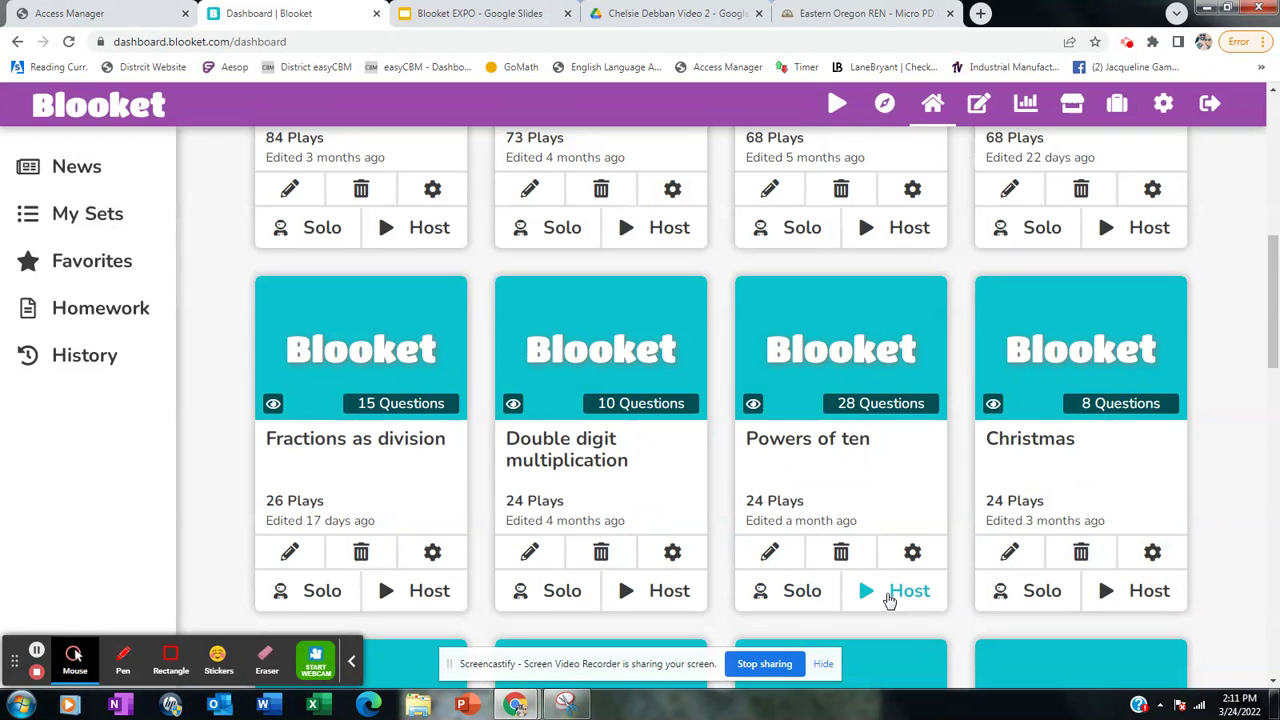
click(889, 599)
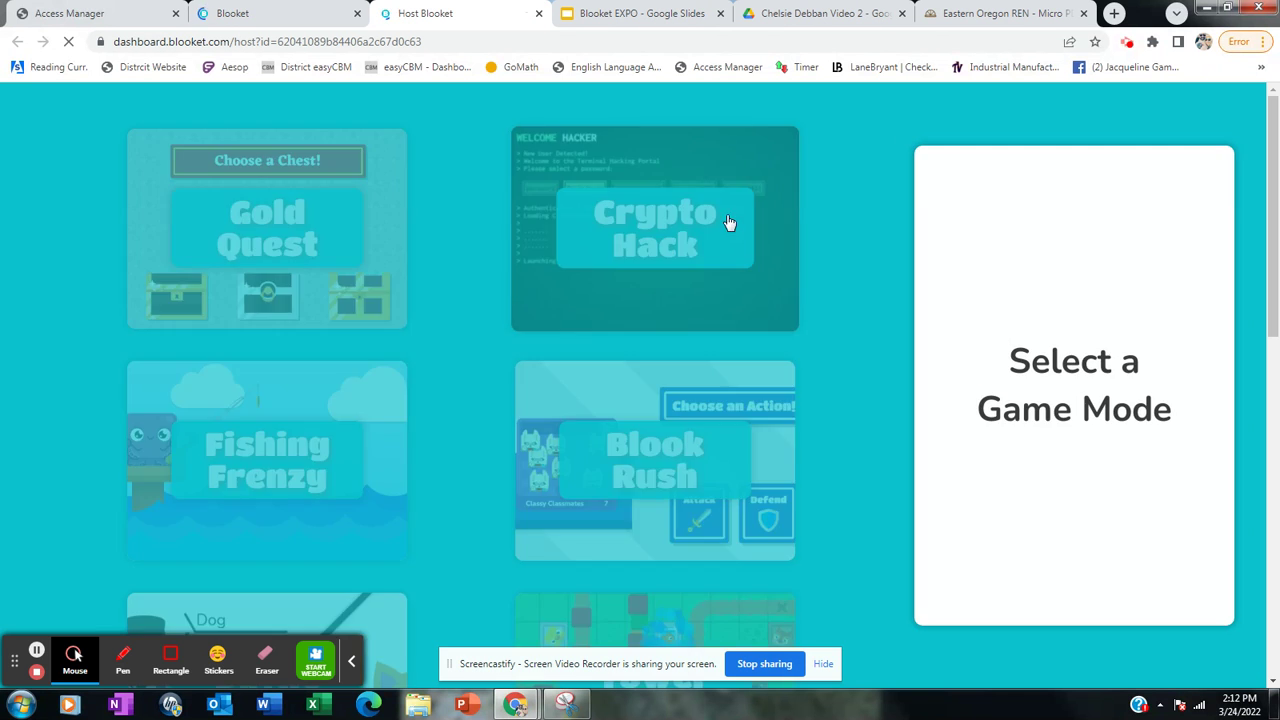
Step: Look through the available game modes and select Fishing Frenzy to host
scroll(357, 432, down, 2)
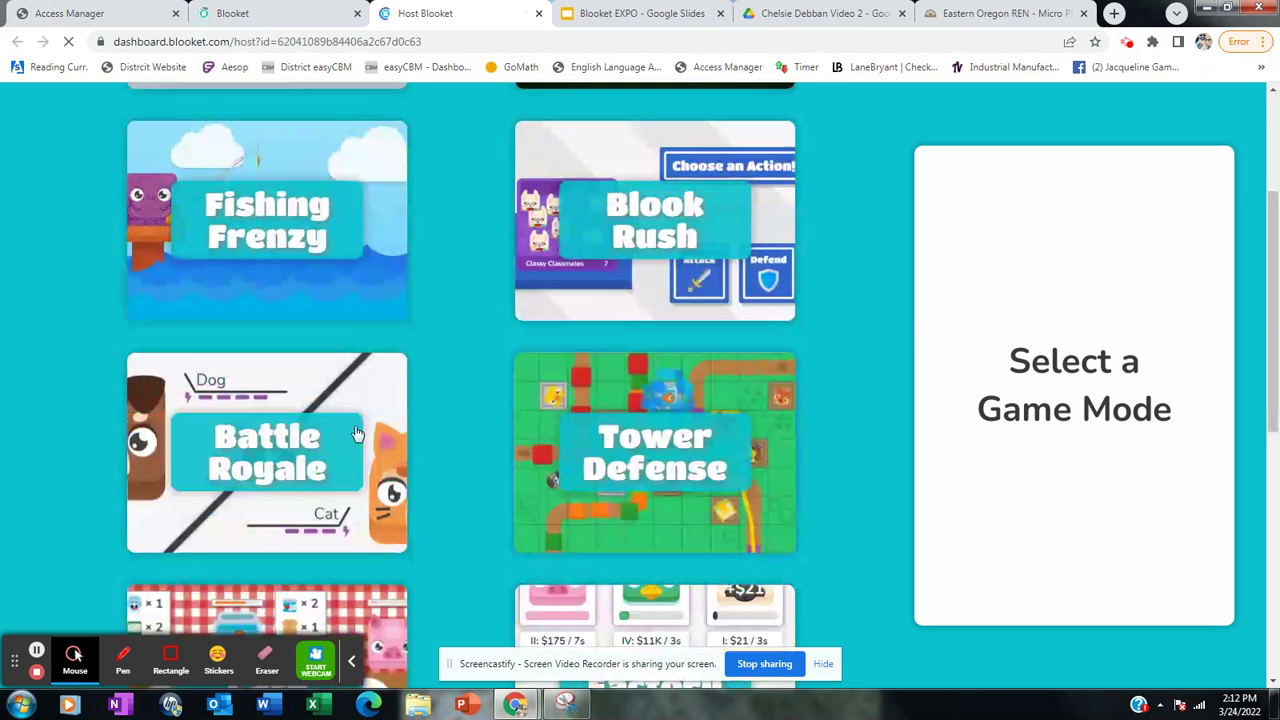
scroll(490, 498, down, 5)
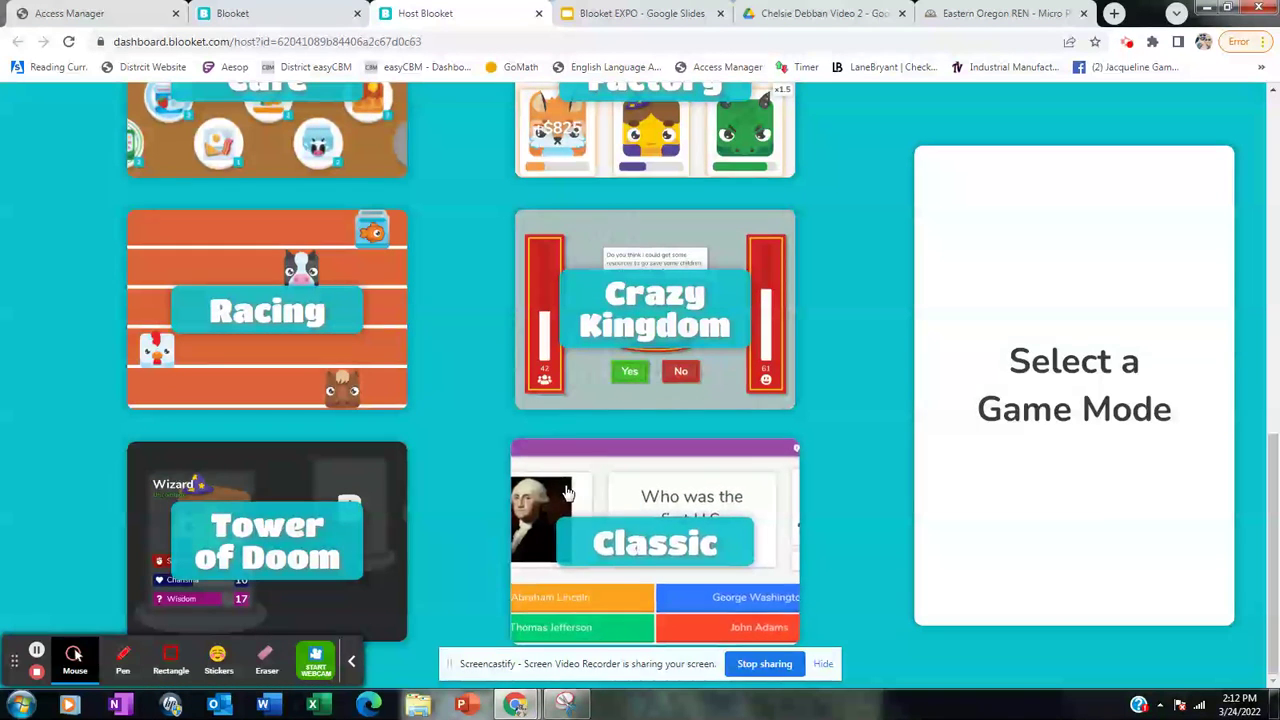
scroll(473, 440, up, 3)
scroll(420, 360, up, 3)
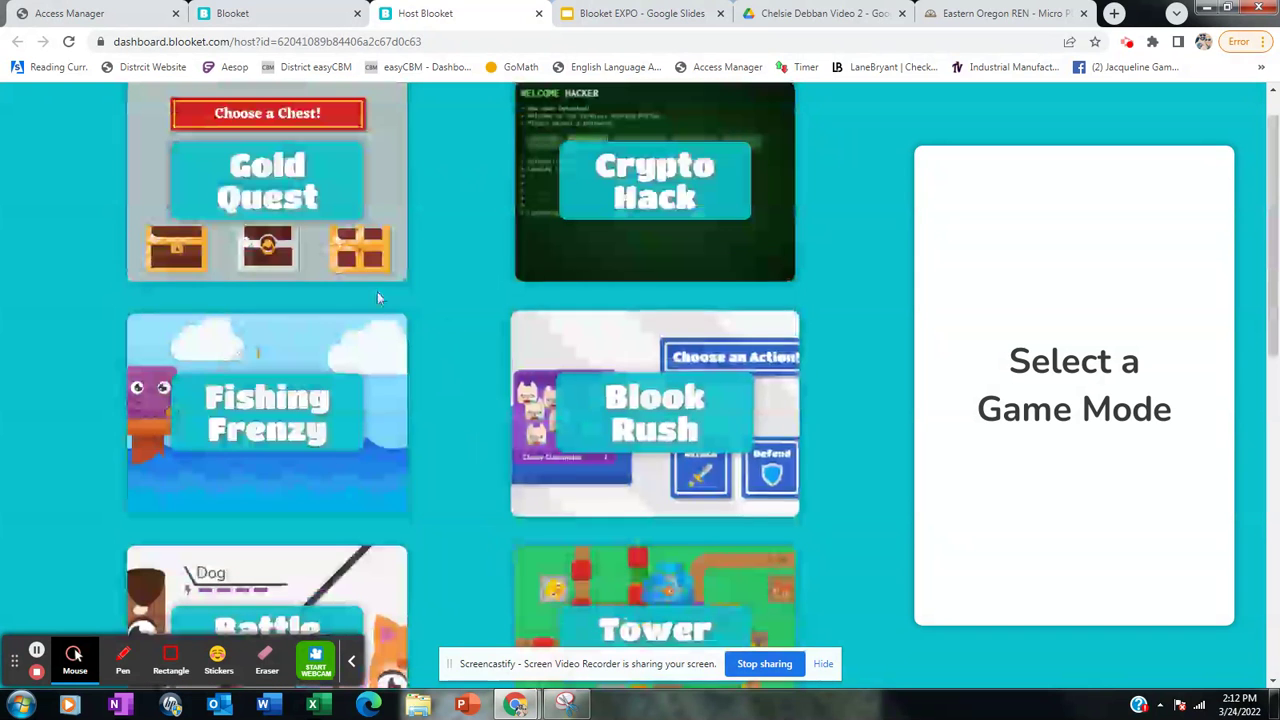
click(312, 388)
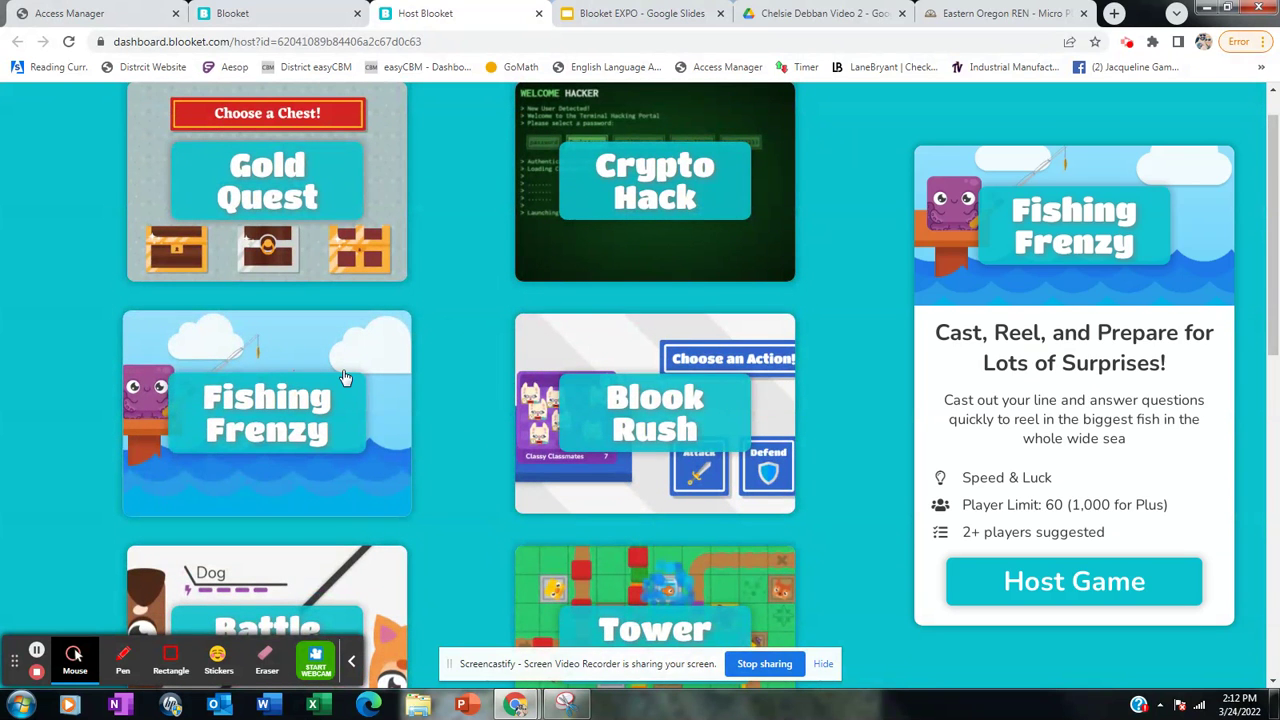
click(1156, 575)
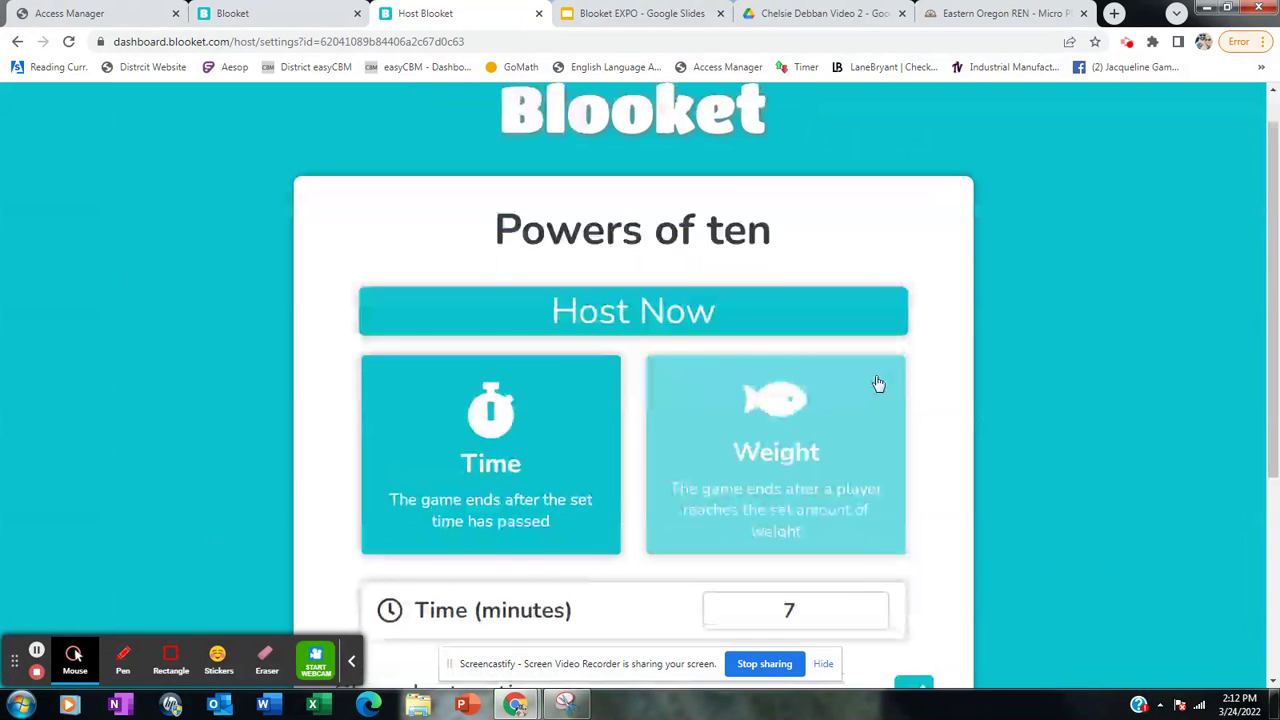
Step: Review the Fishing Frenzy game settings and host the game now with the time-based ending
scroll(556, 349, down, 3)
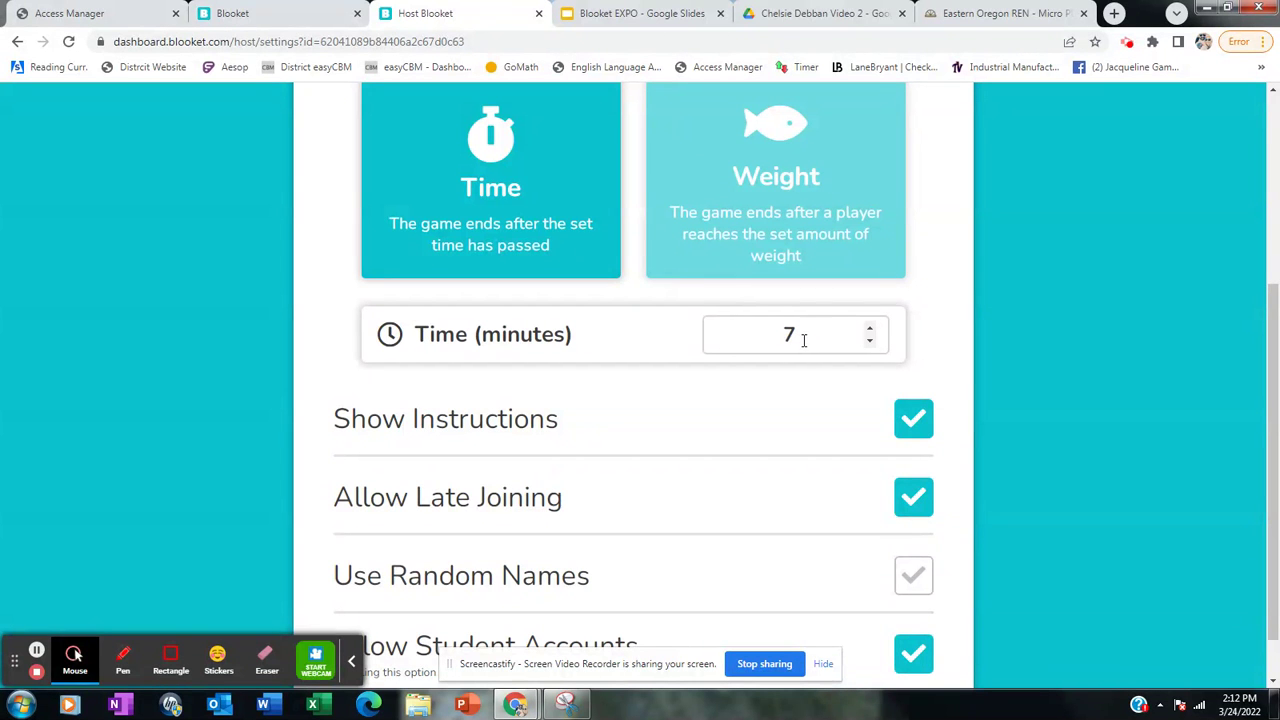
scroll(731, 369, up, 3)
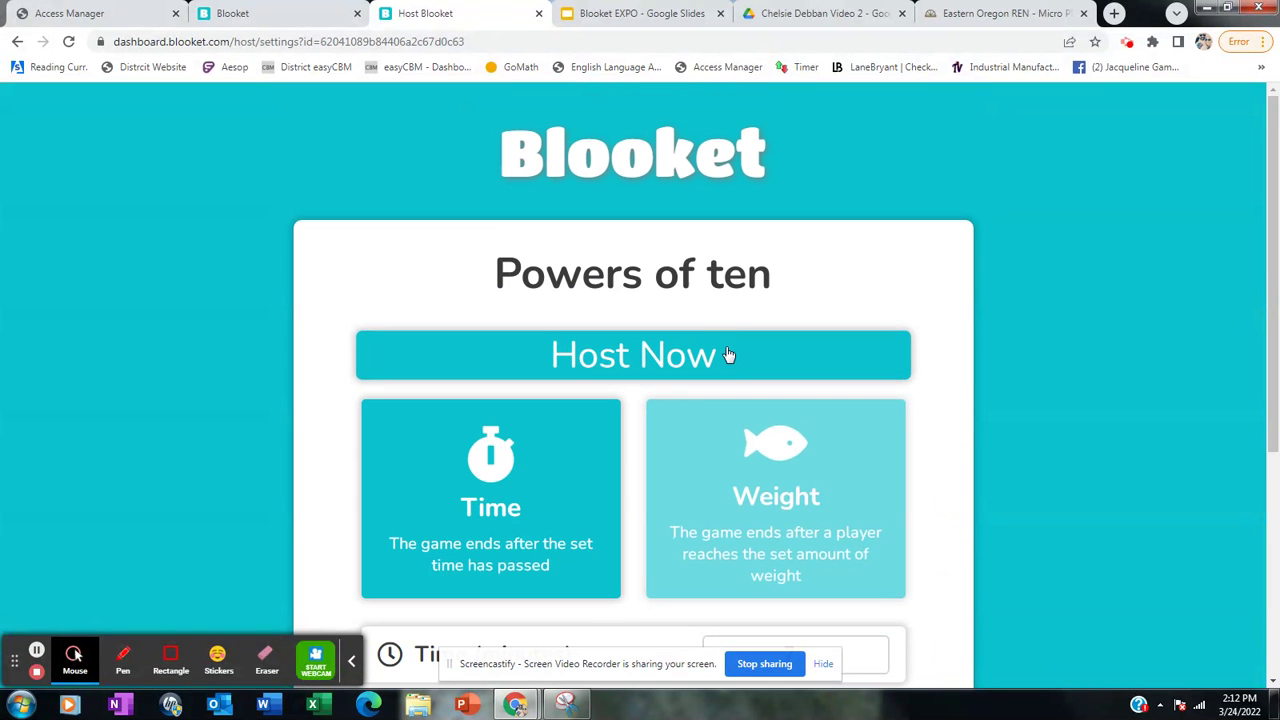
click(728, 355)
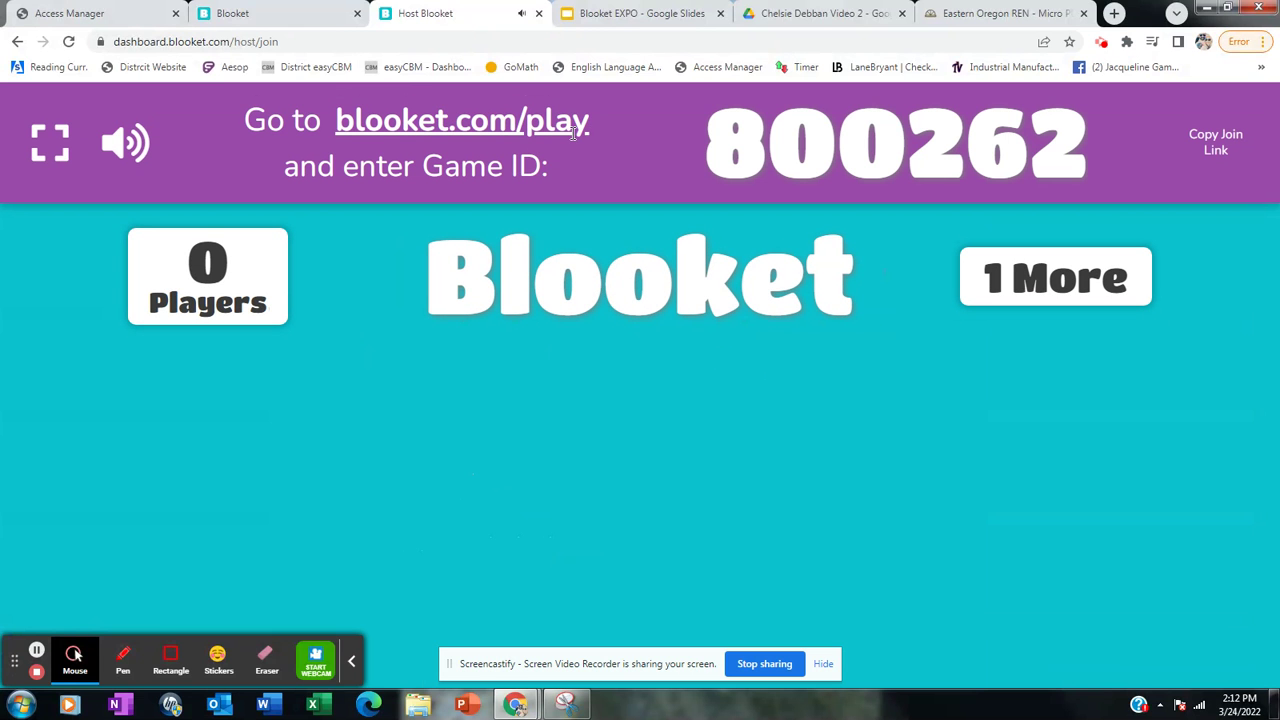
Step: Load the student join page at blooket.com/play in place of the Blooket EXPO slides
click(645, 15)
click(557, 41)
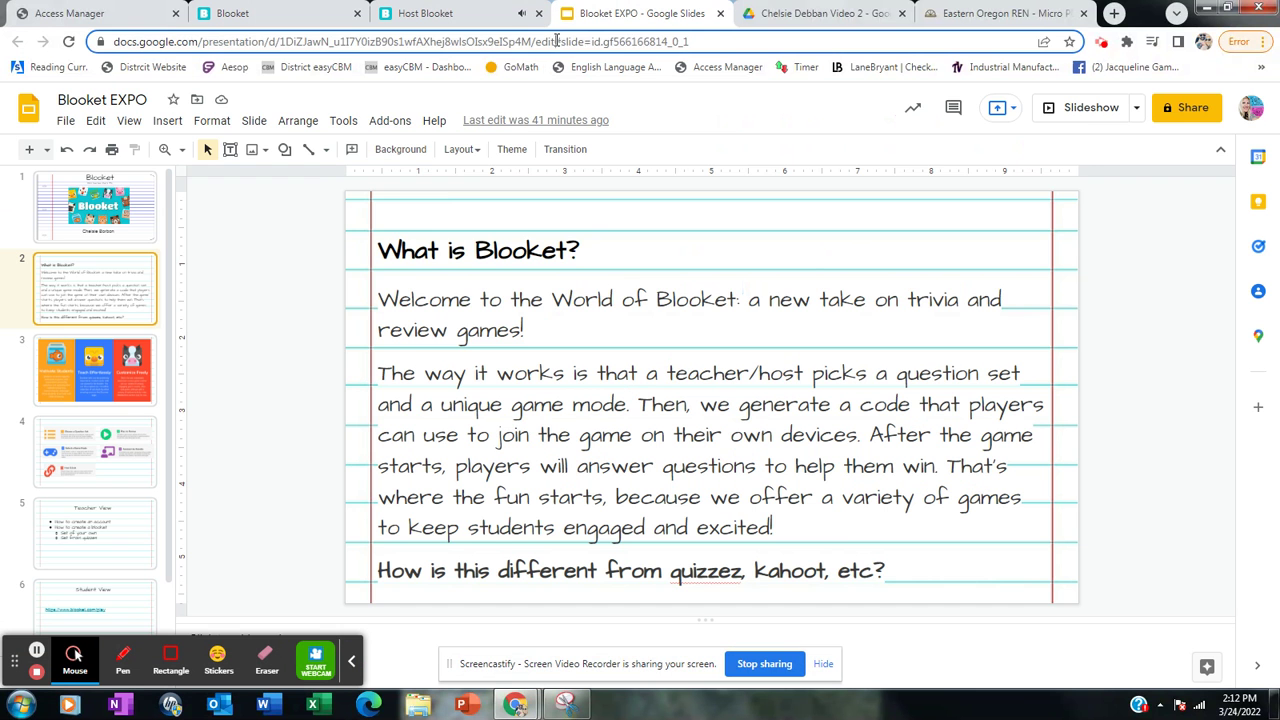
text(blooket.com)
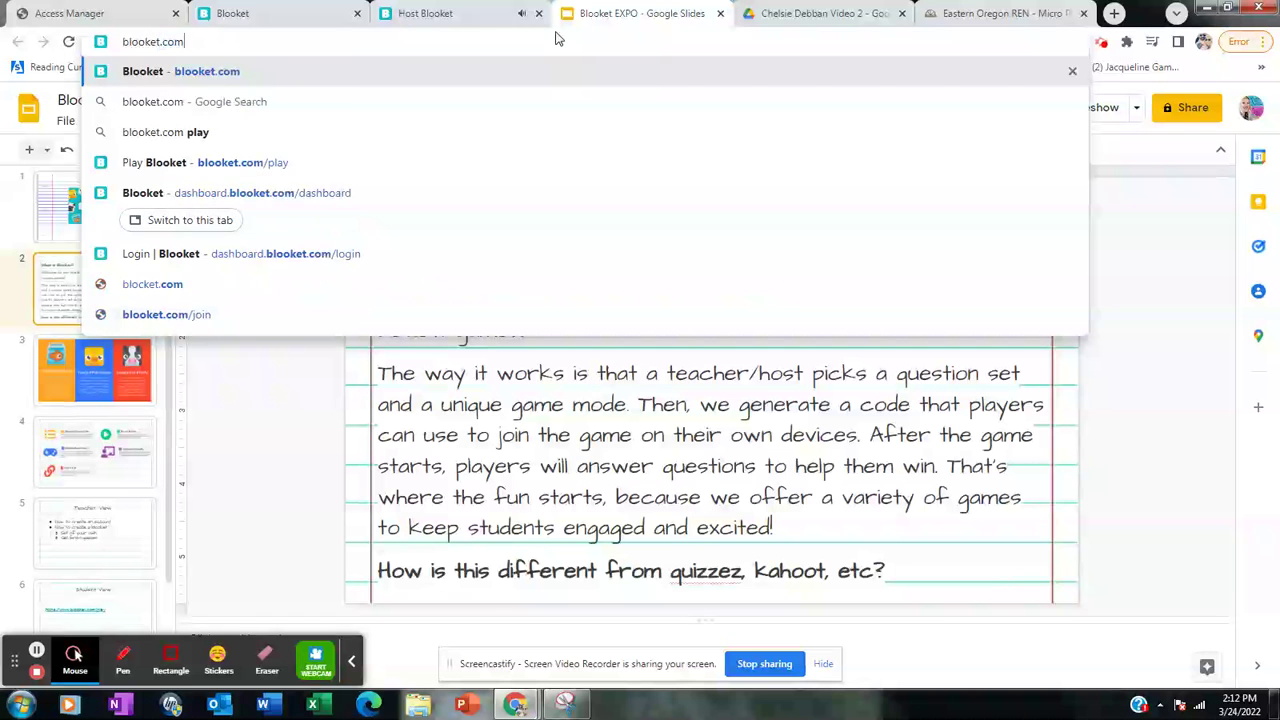
text(/play)
key(Return)
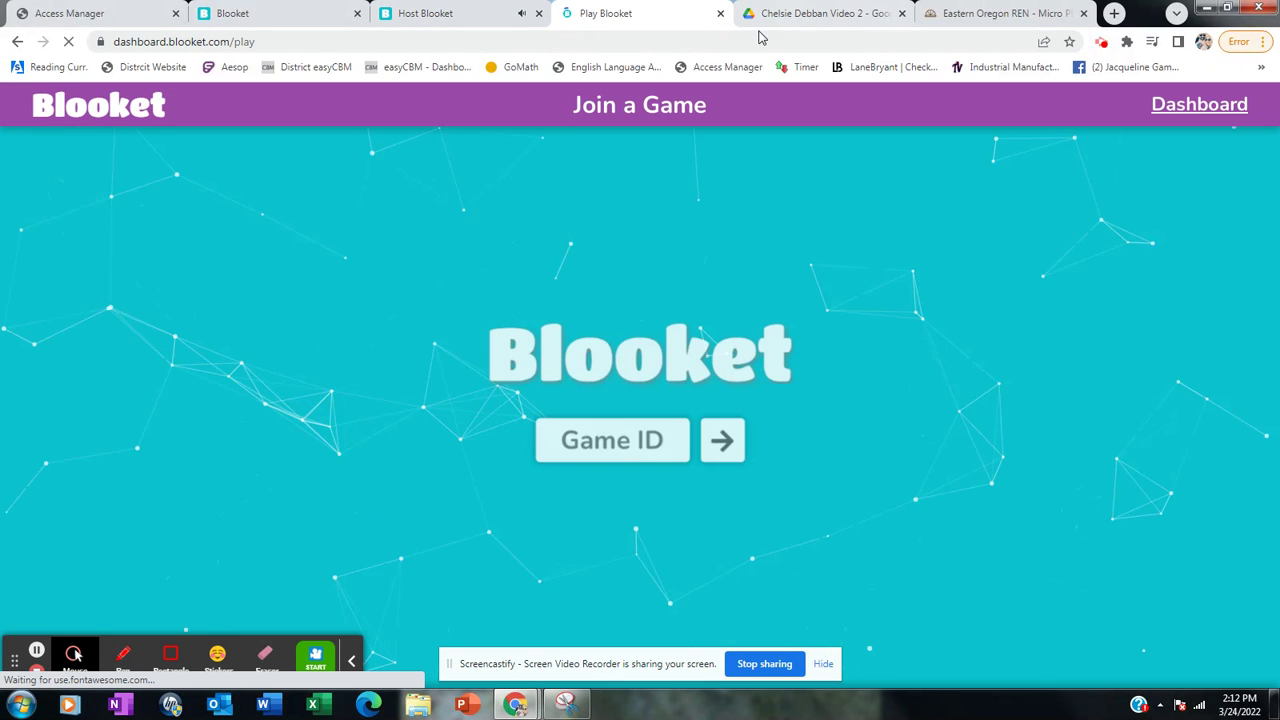
Step: Look up the game ID on the host screen and submit it on the student join page
click(442, 14)
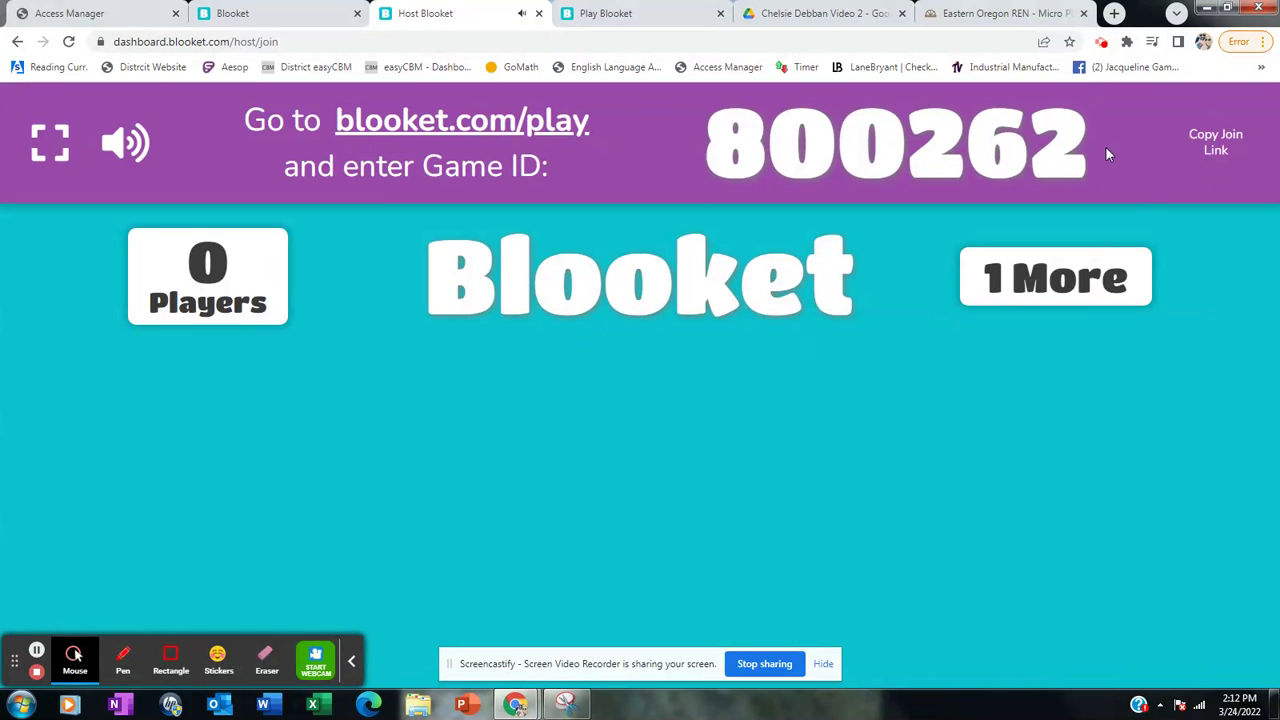
click(693, 8)
click(631, 413)
text(800262)
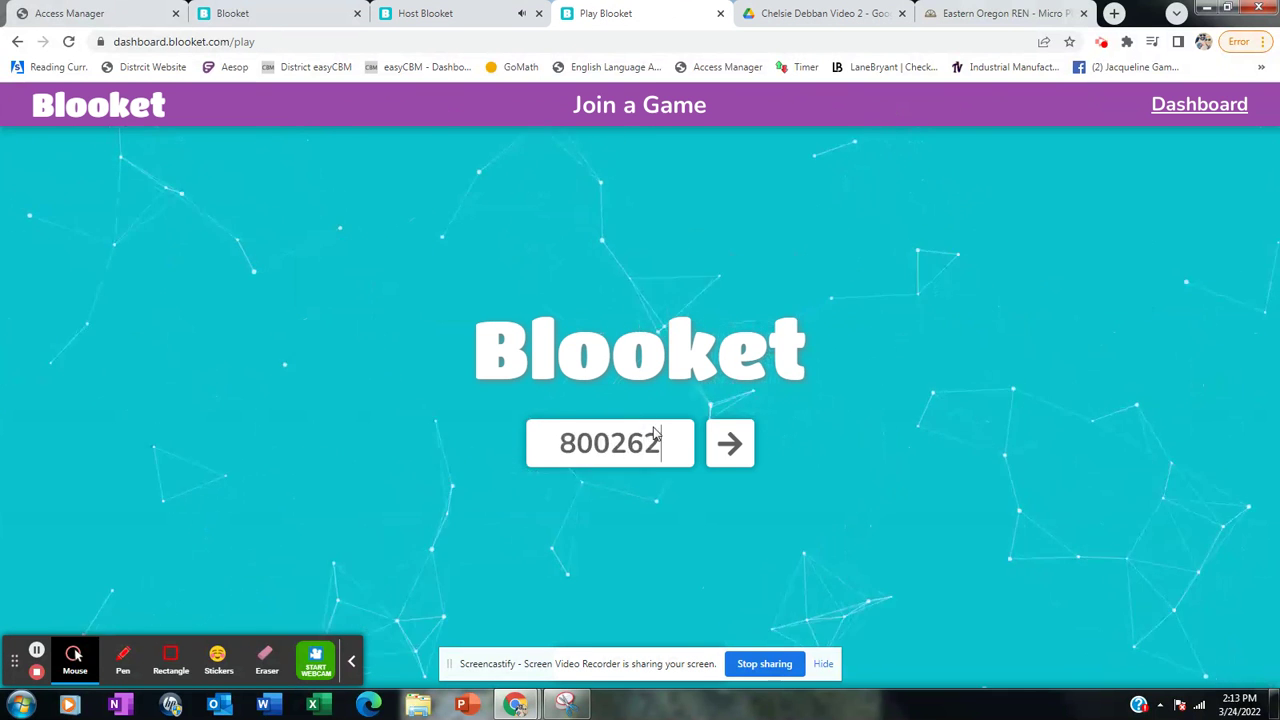
click(733, 460)
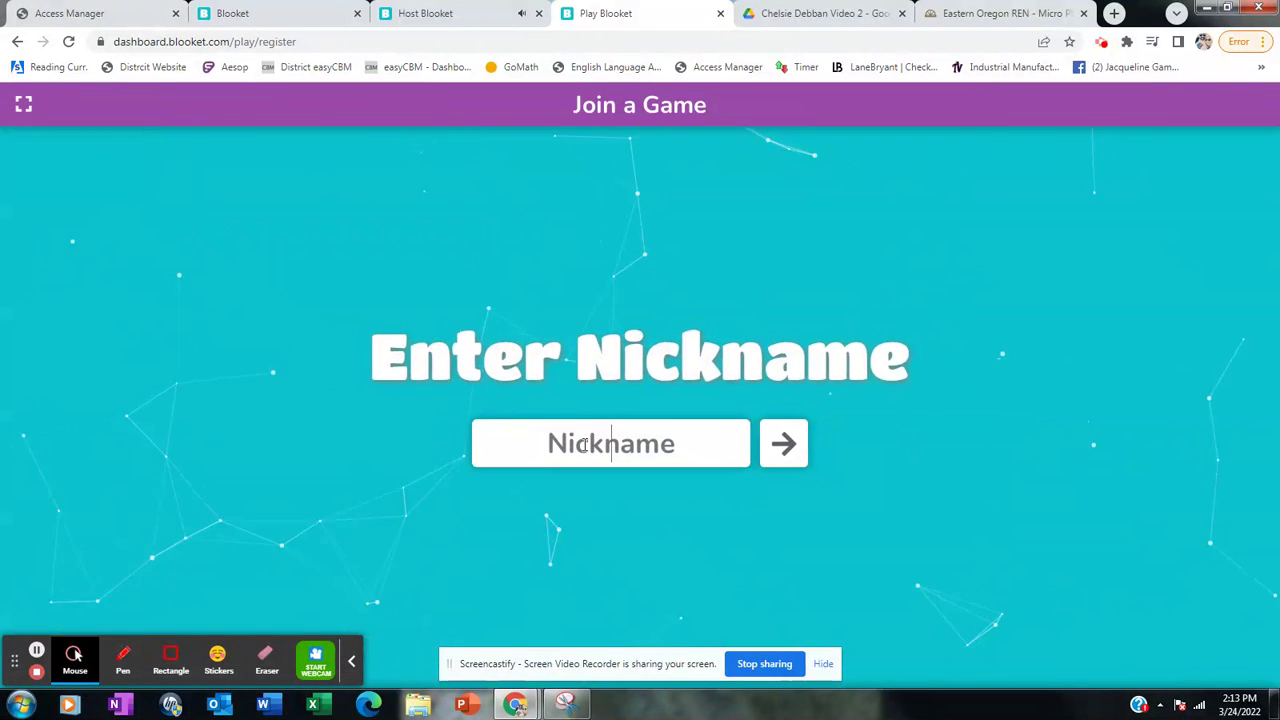
Step: Enter the player's first name as the nickname and join the lobby
click(583, 444)
text(Chelsie)
click(781, 450)
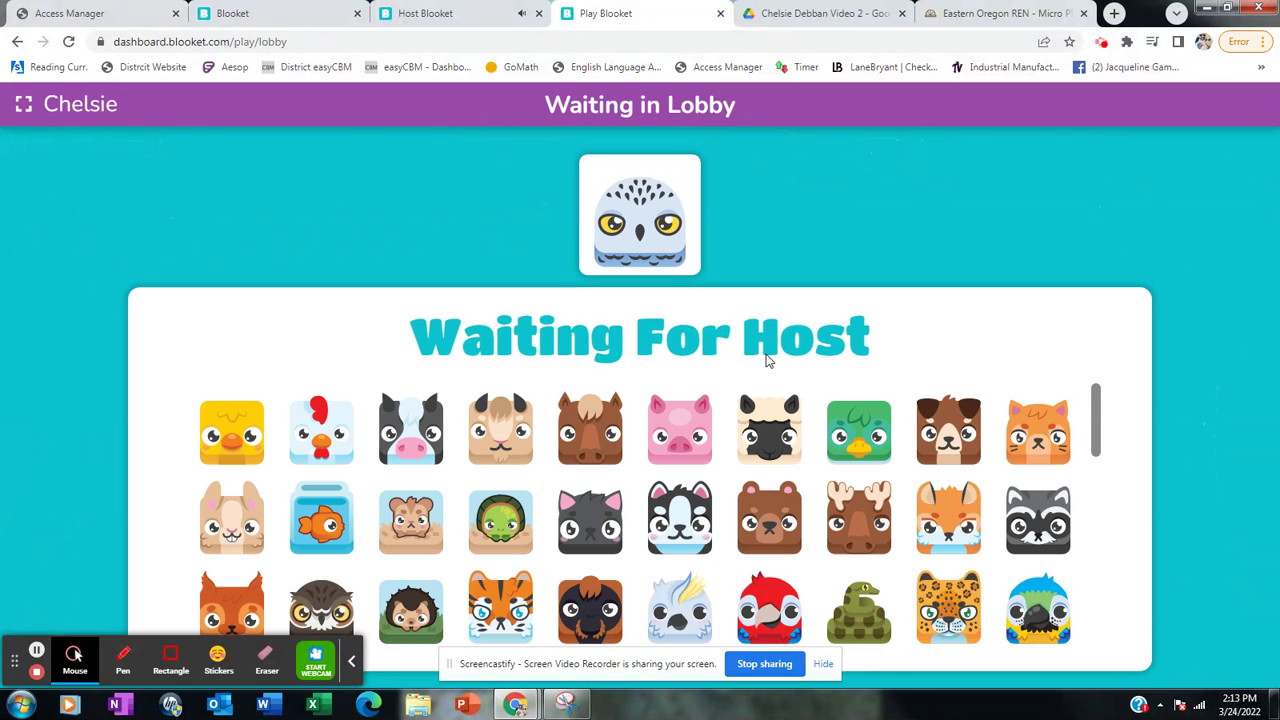
Step: Browse the full list of player avatars in the lobby and pick the hamster
scroll(1034, 354, down, 5)
scroll(1000, 437, down, 1)
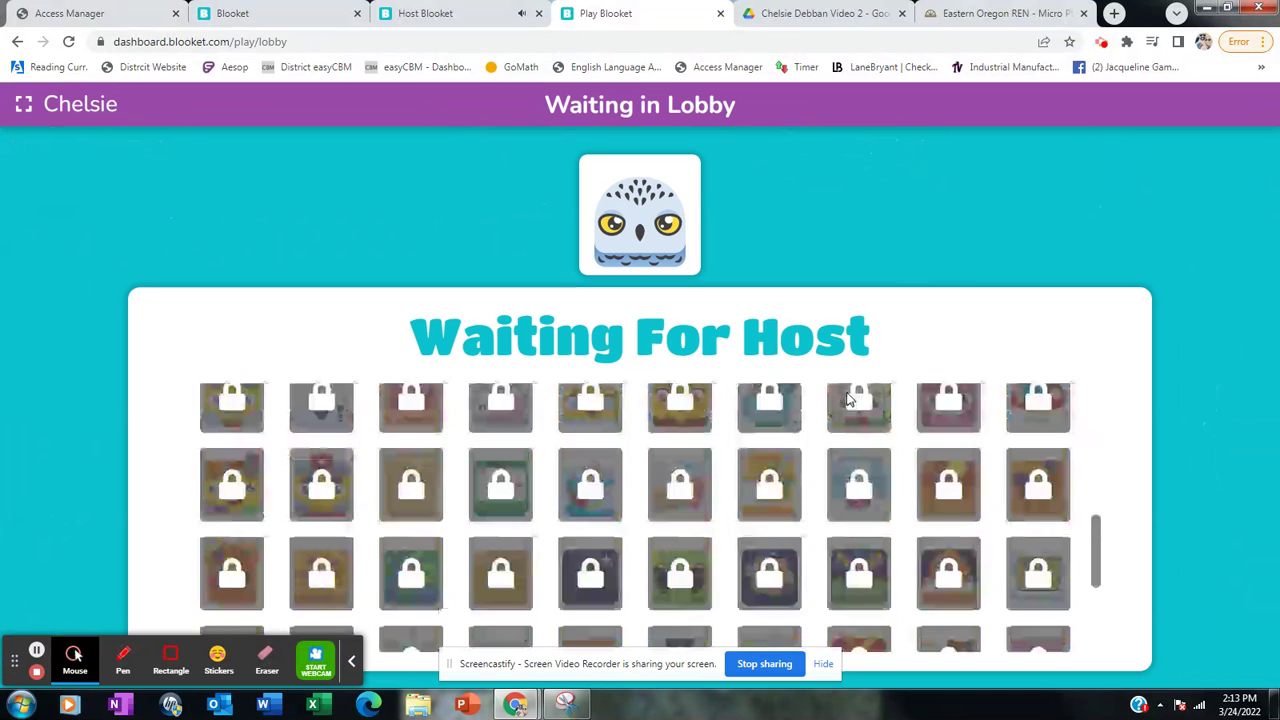
scroll(588, 457, down, 2)
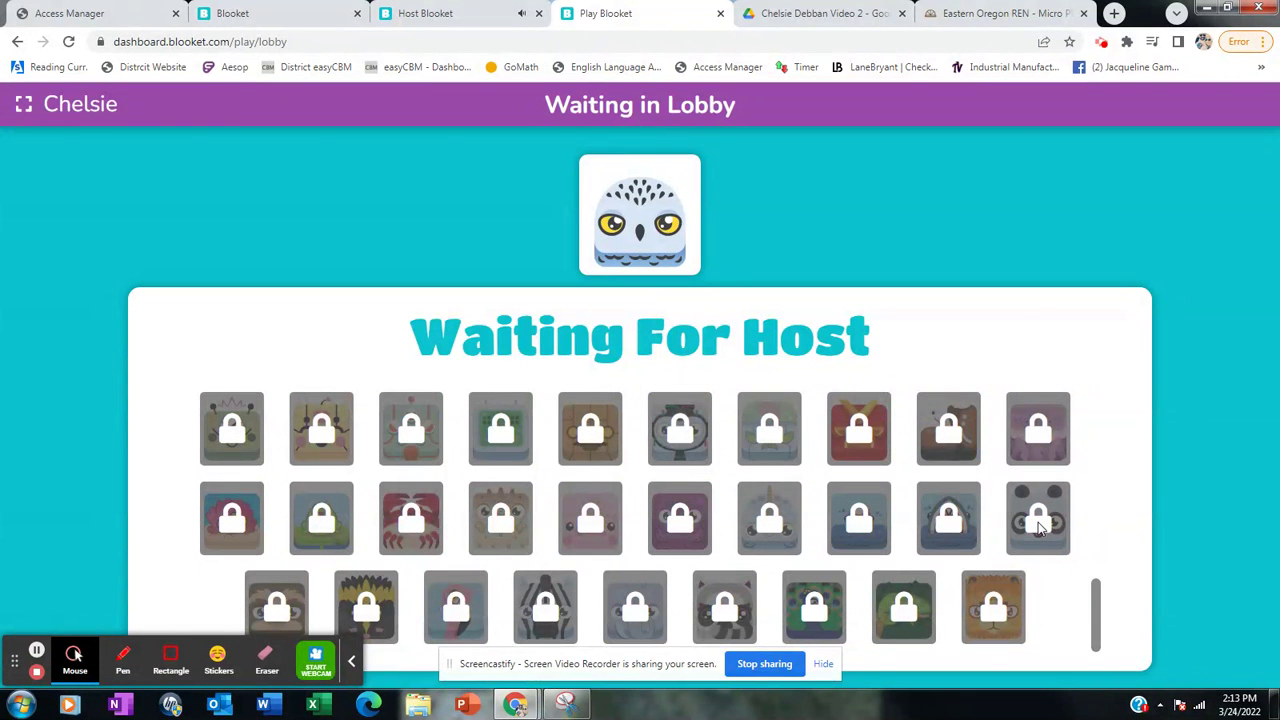
scroll(700, 540, up, 3)
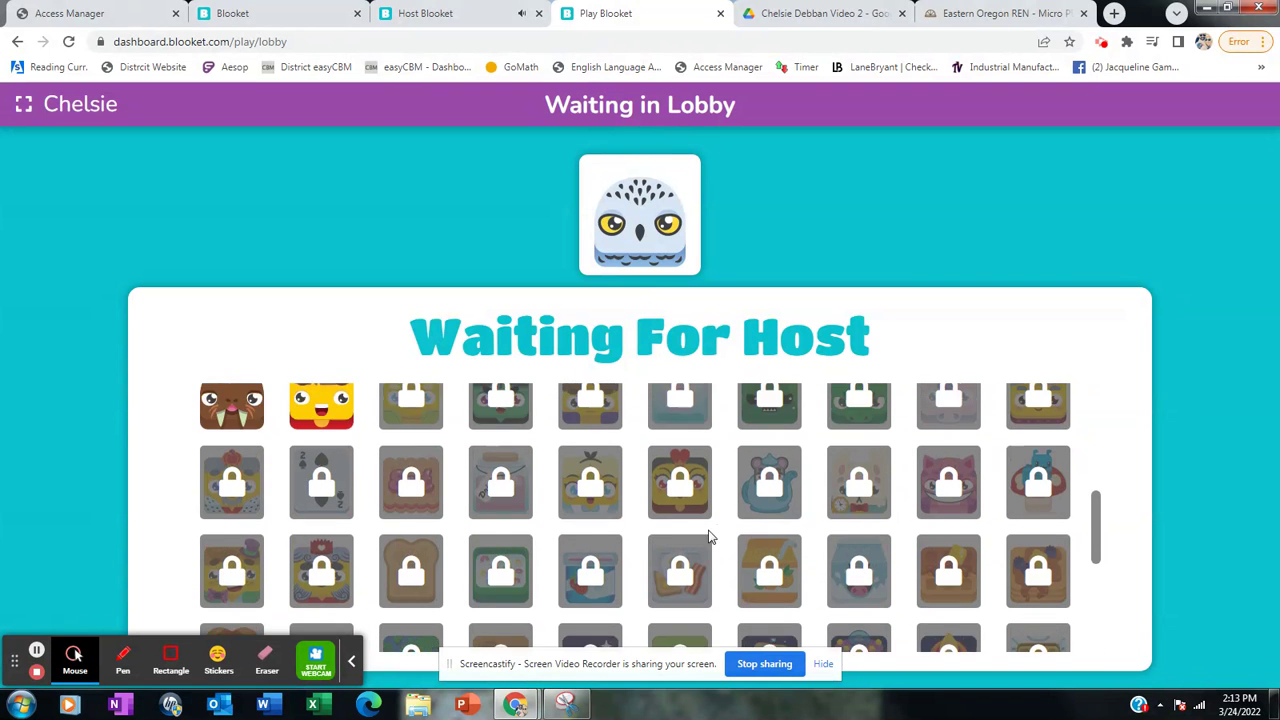
scroll(648, 565, up, 3)
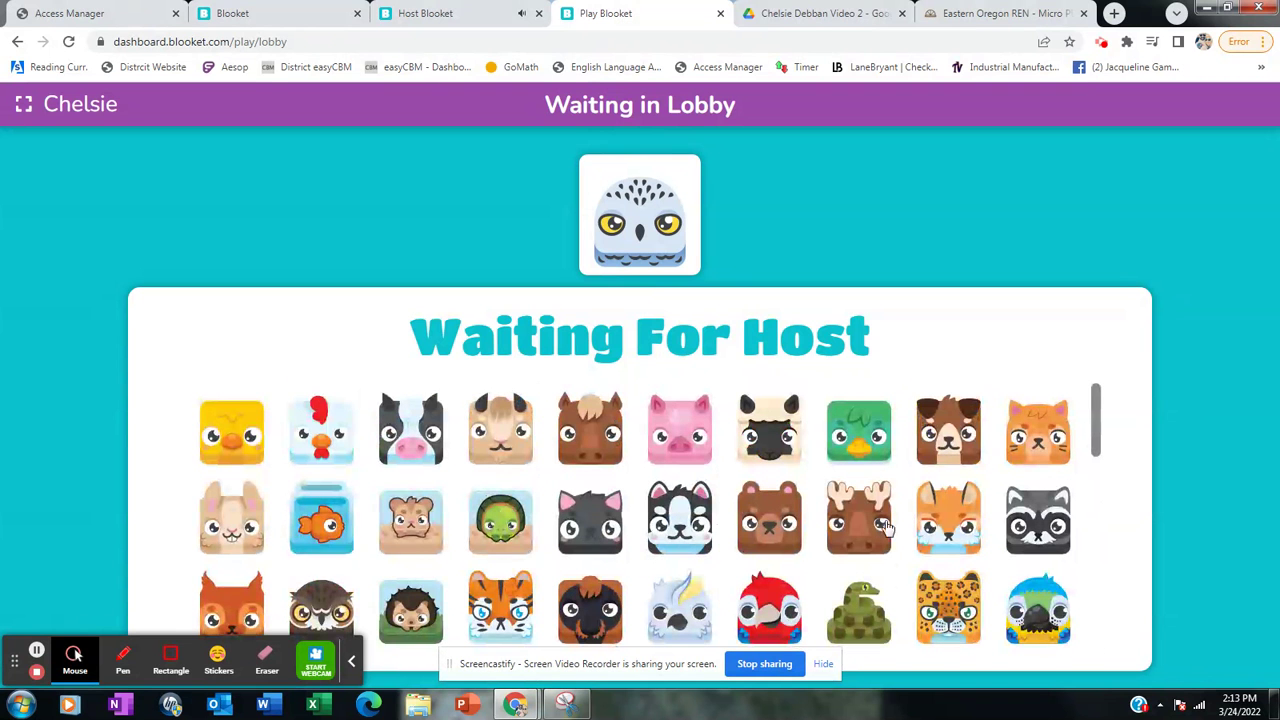
click(428, 515)
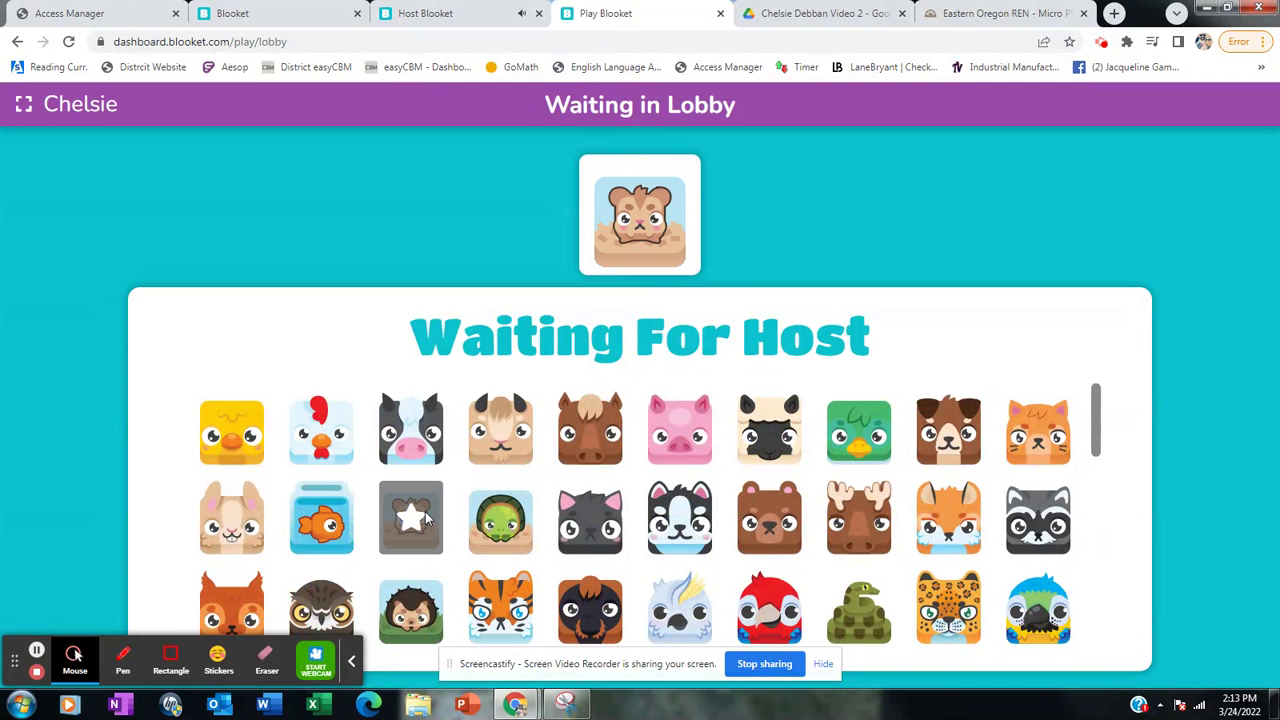
Step: Start the game from the host lobby, check the student view and skip the host's instructions
click(483, 10)
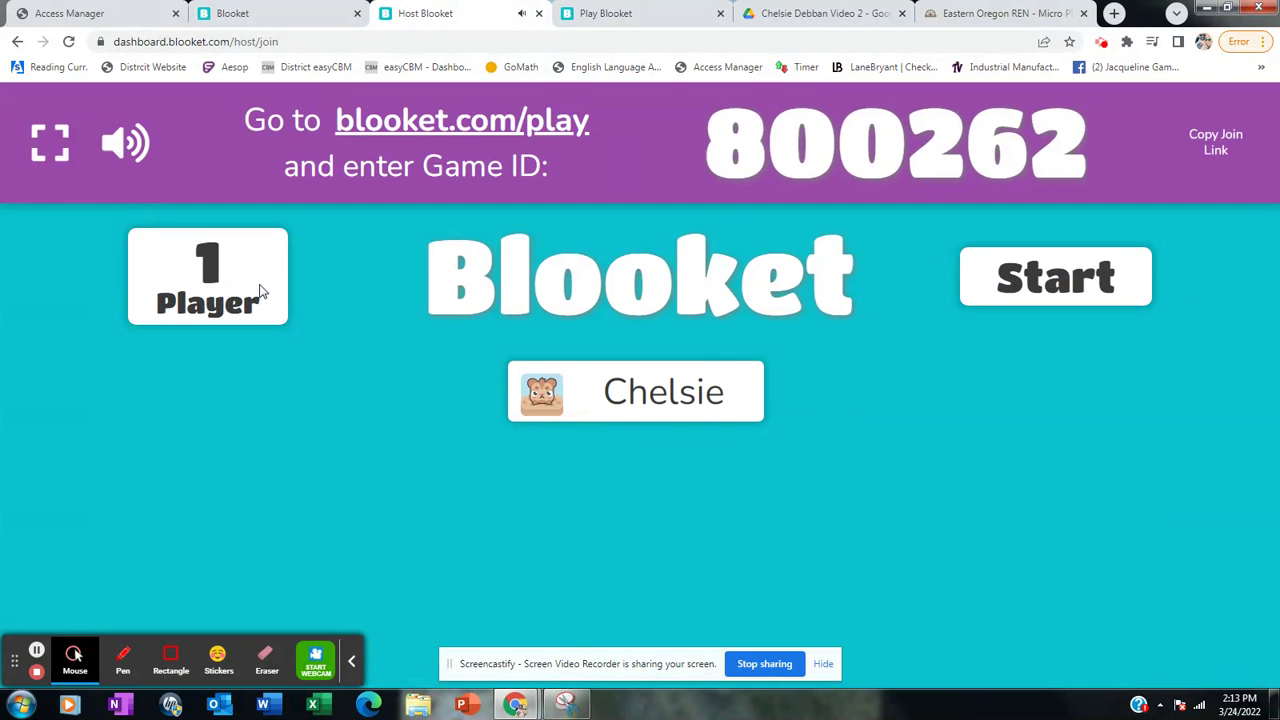
click(1074, 285)
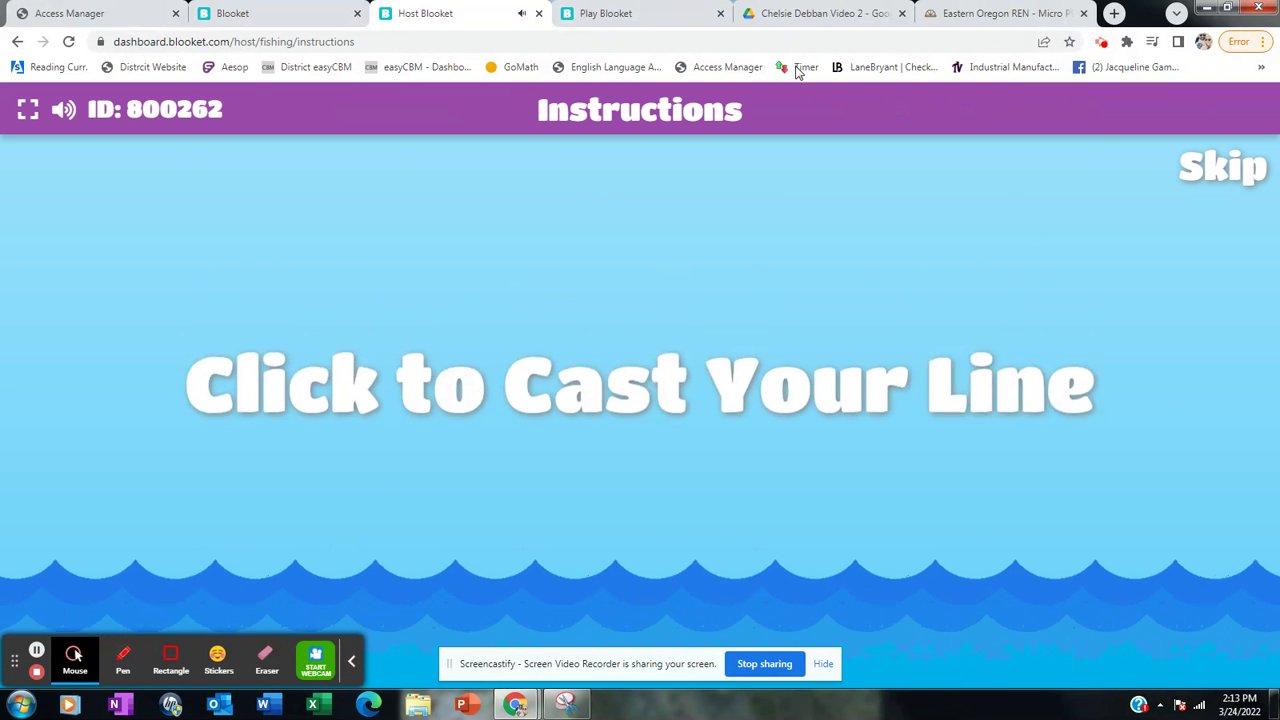
click(640, 14)
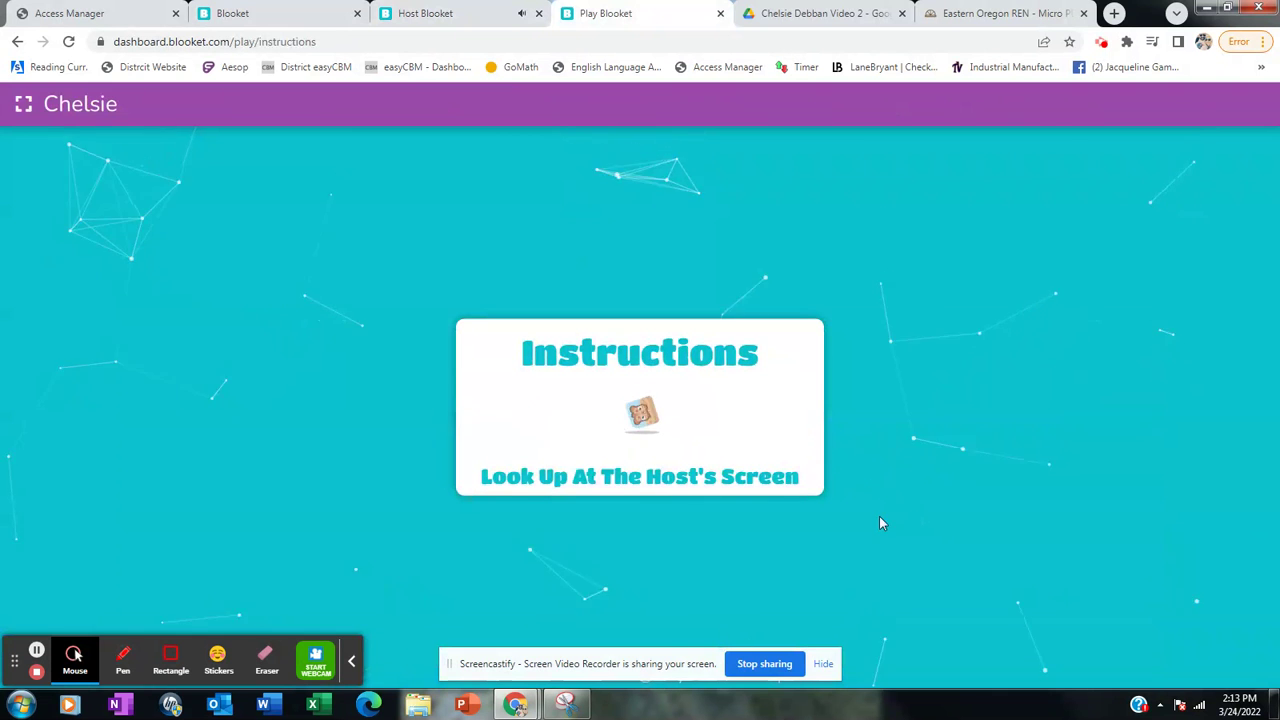
click(451, 16)
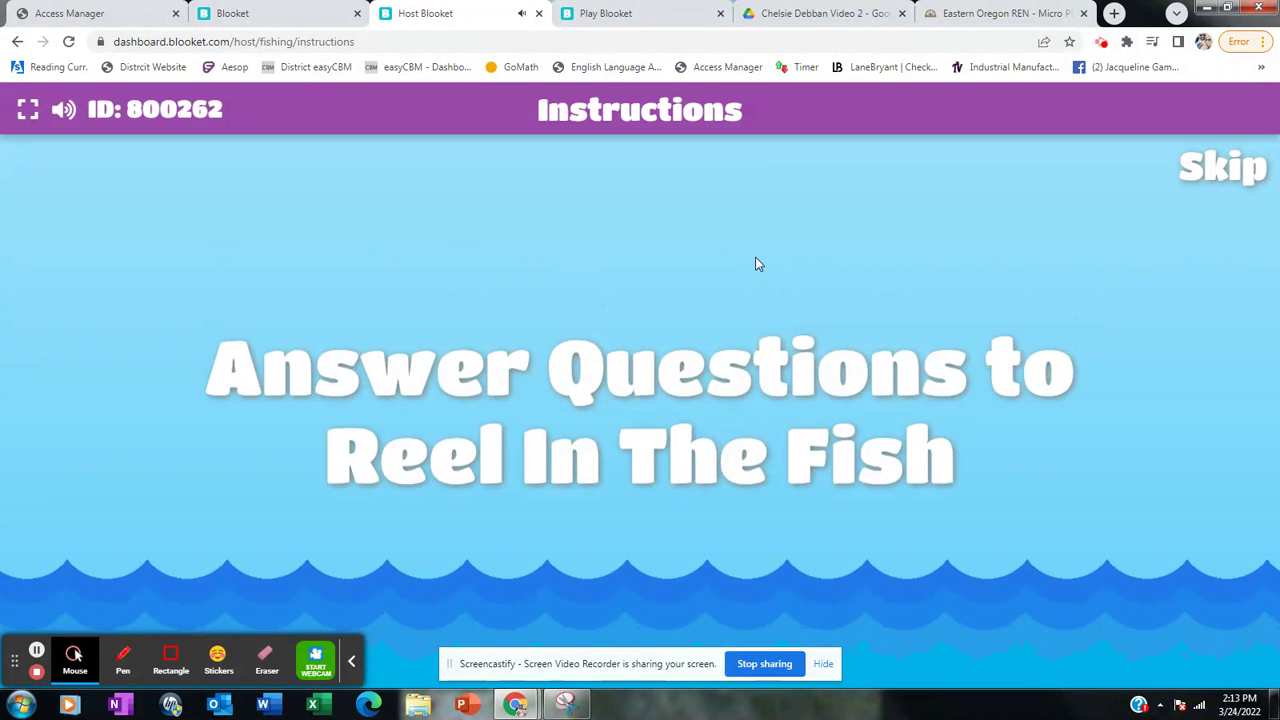
click(1250, 167)
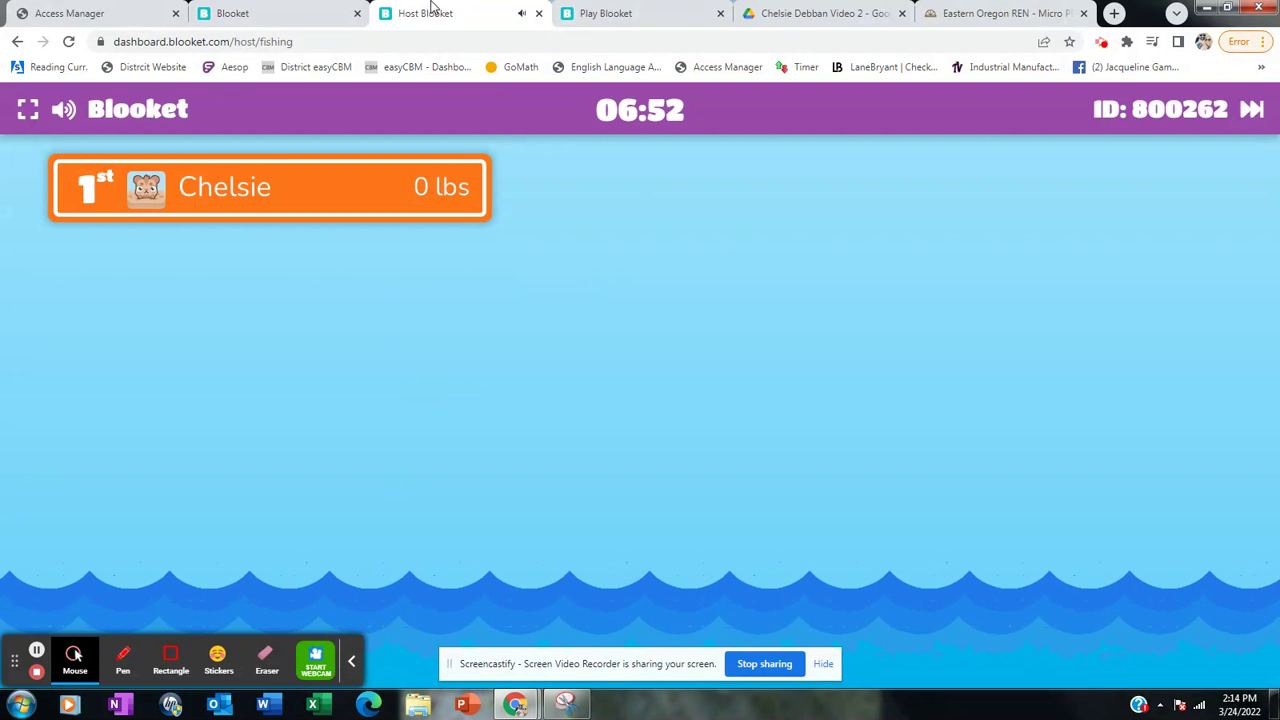
Step: In the student view, reel in the hooked catch by answering 34,850 ÷ 10 with 3,485, and collect it
click(259, 12)
click(620, 14)
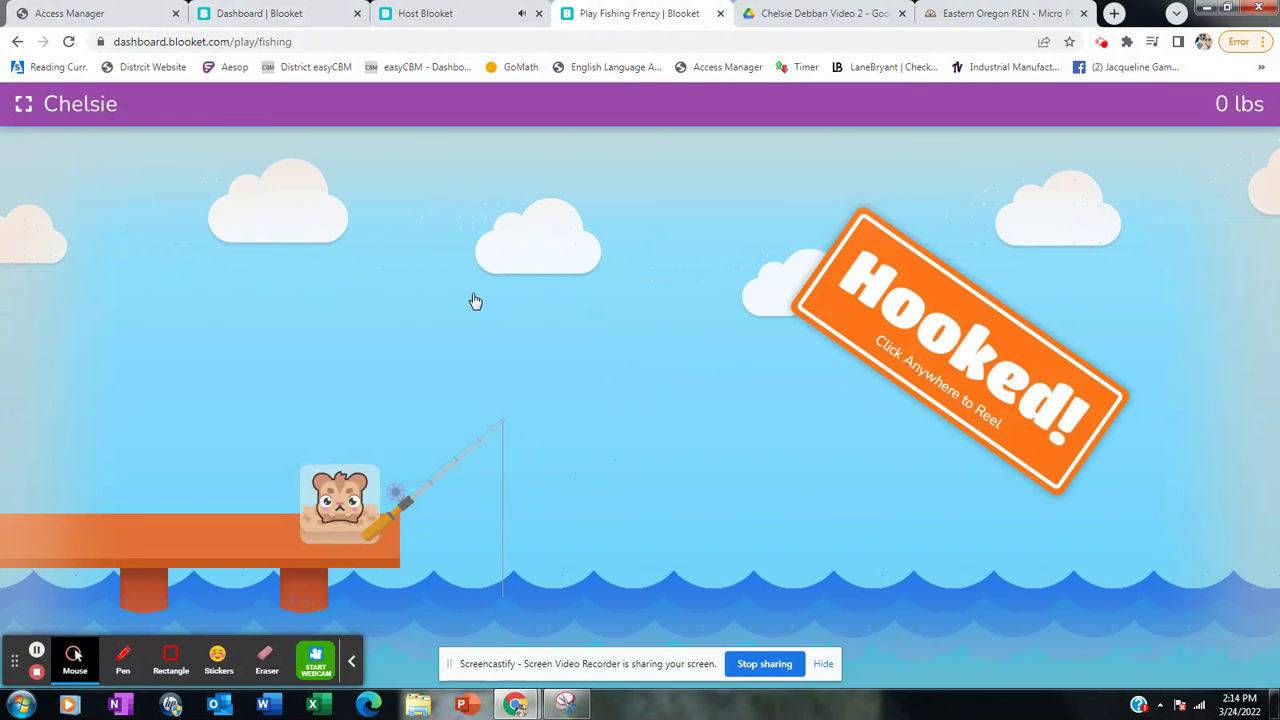
click(663, 349)
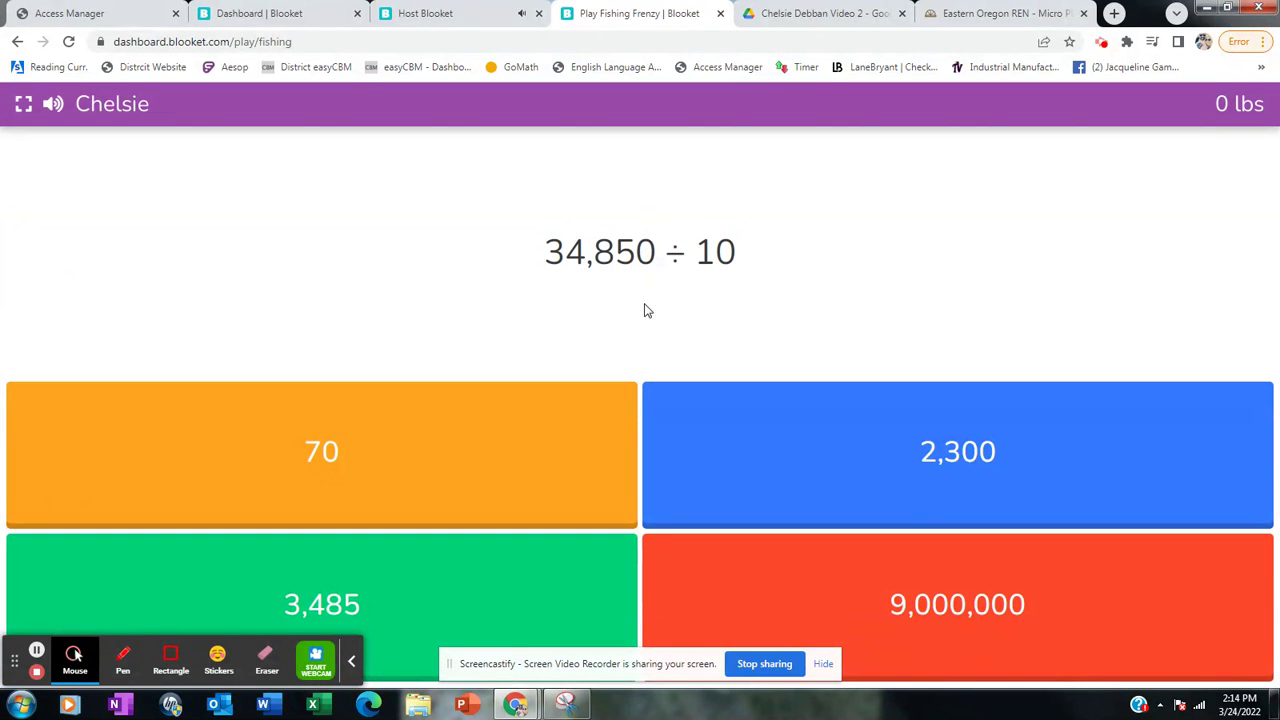
click(478, 597)
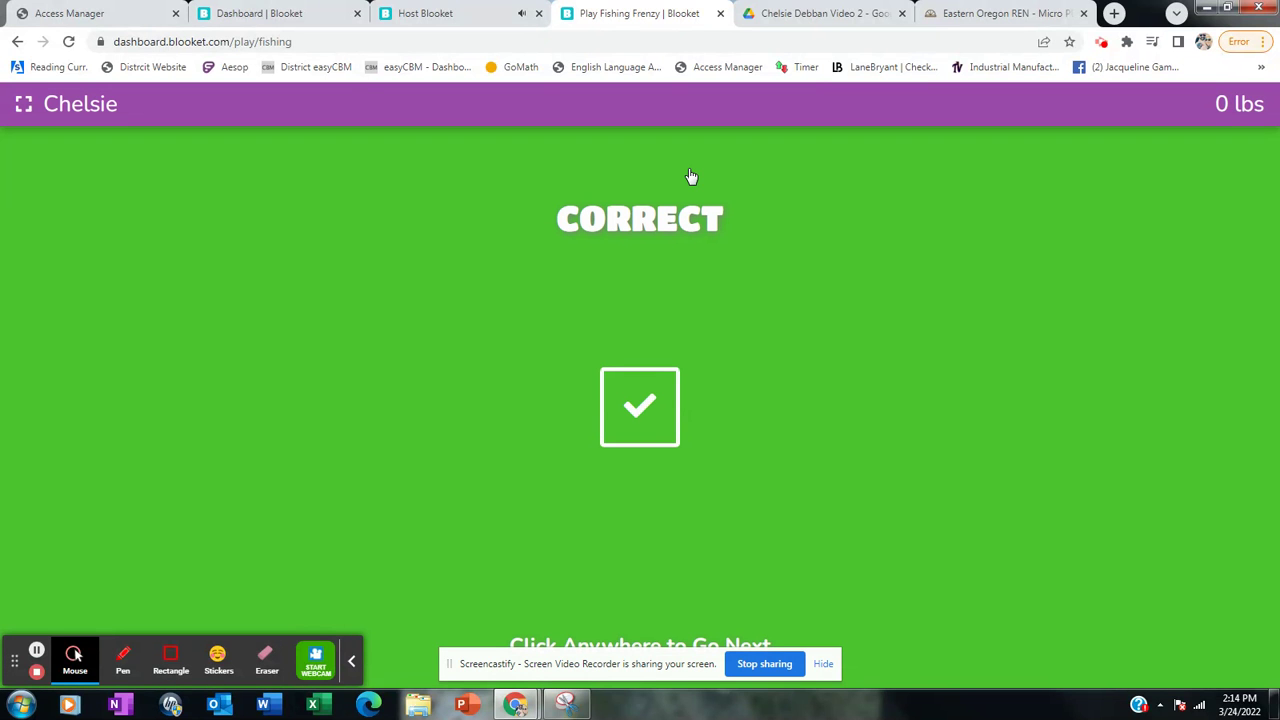
click(815, 328)
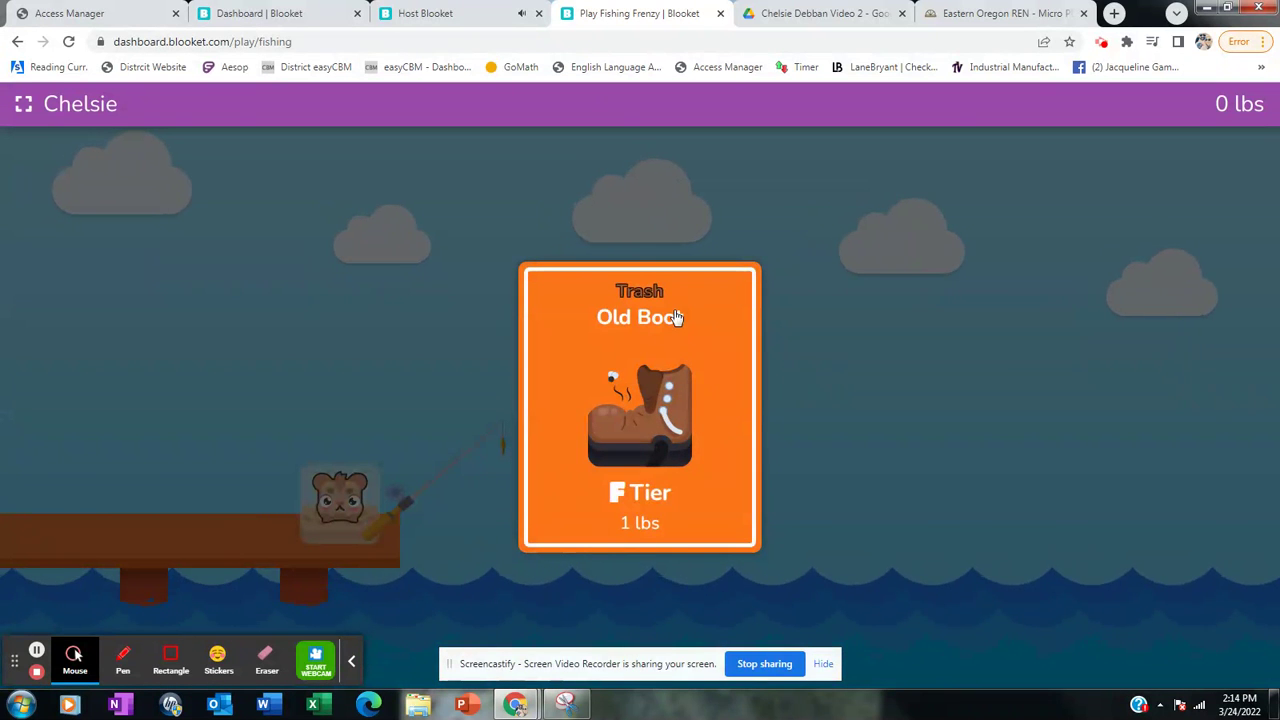
click(896, 416)
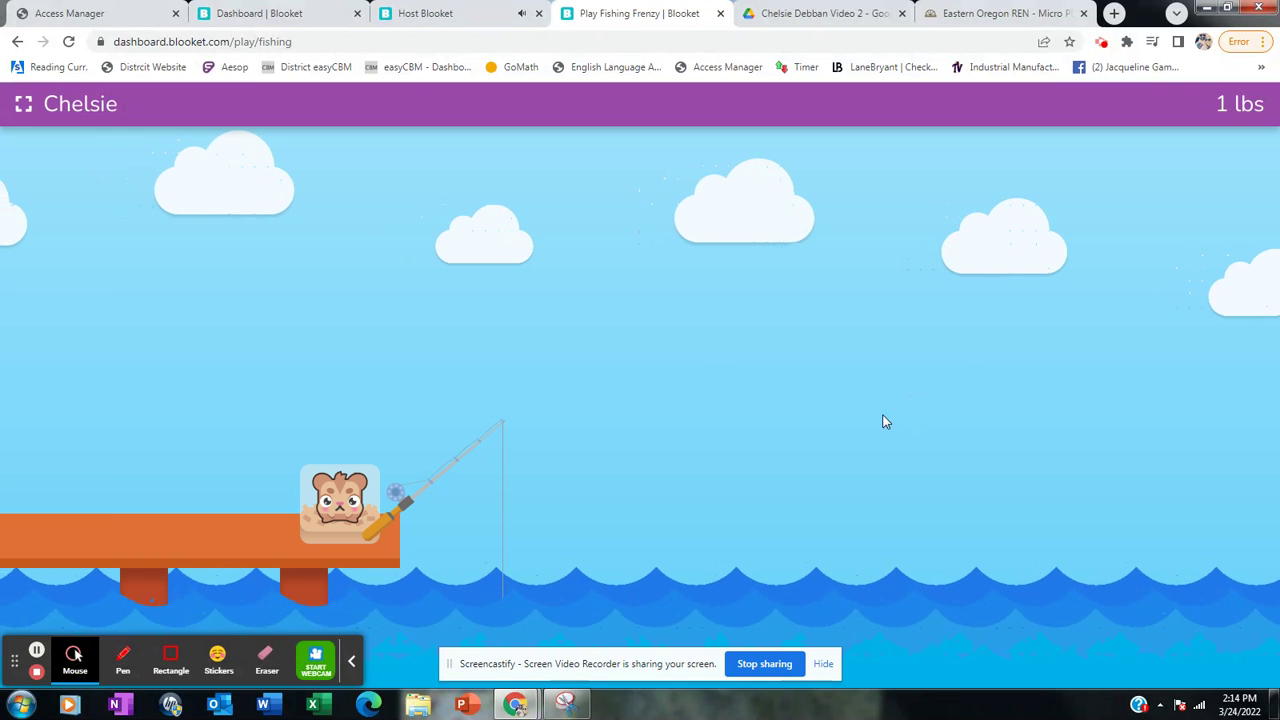
Step: Reel in the catch by answering 1,005 thousands with 1,005,000, and collect the fish
click(703, 416)
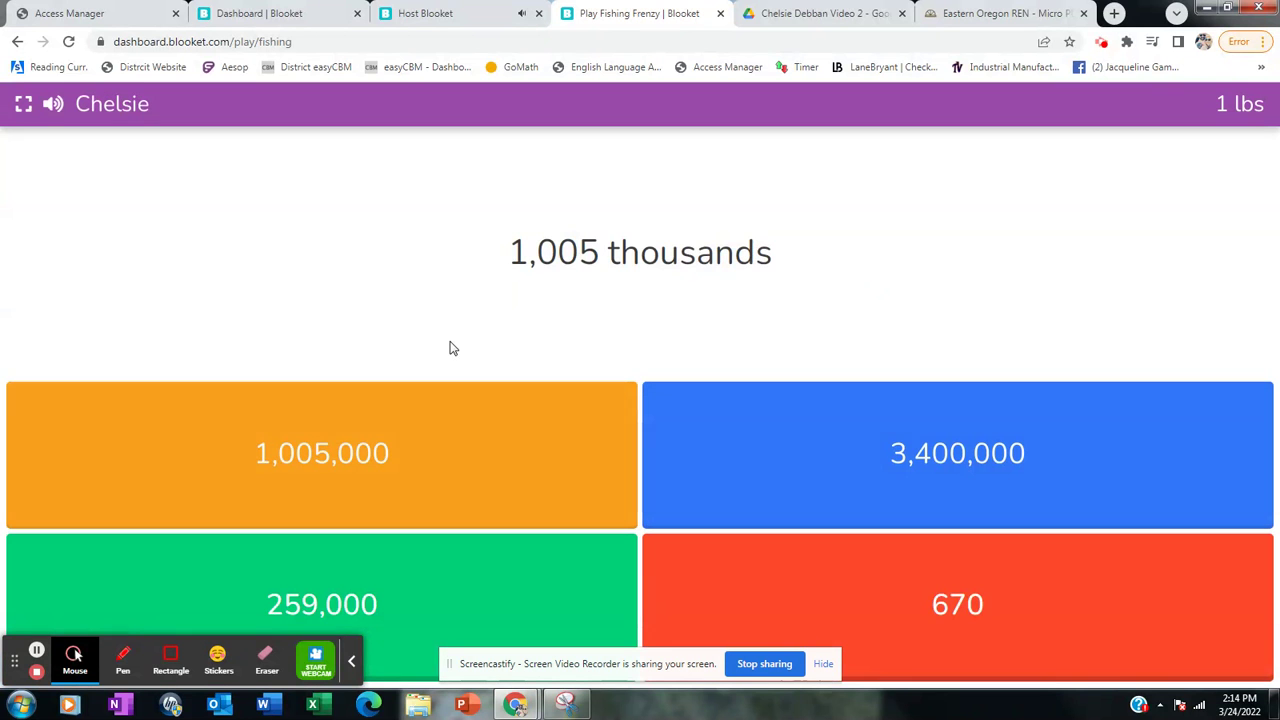
click(351, 437)
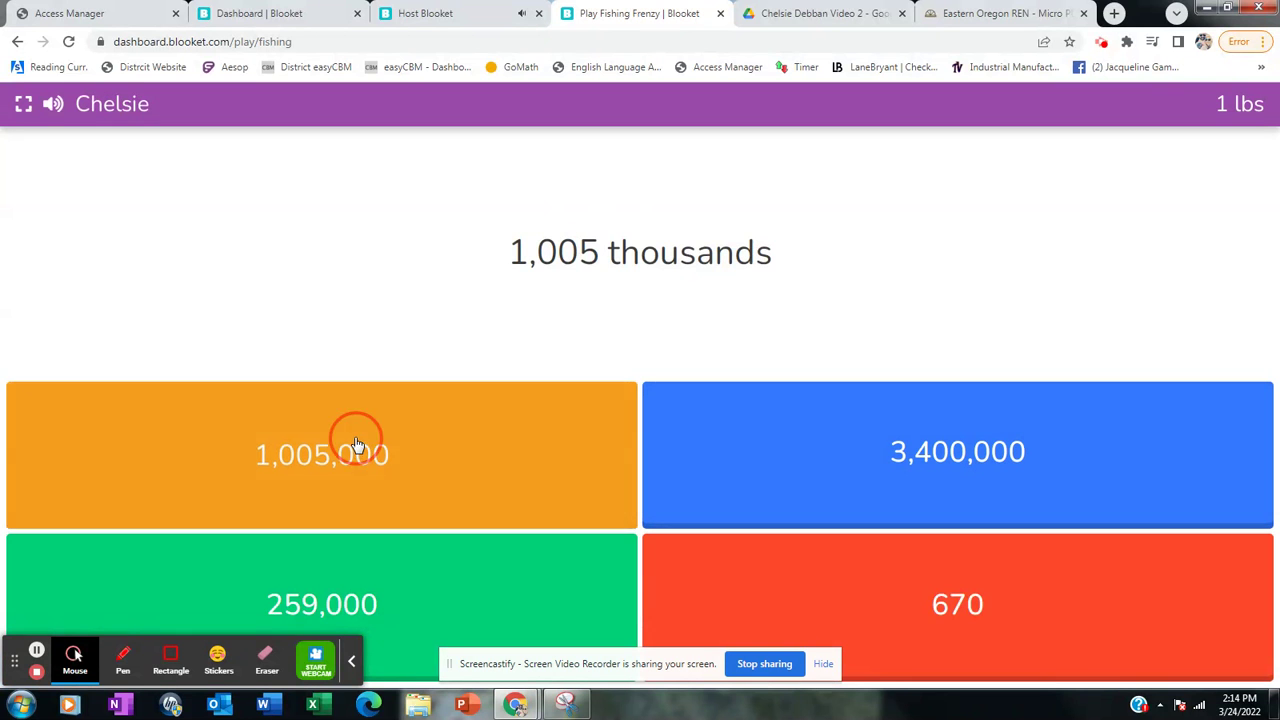
click(897, 443)
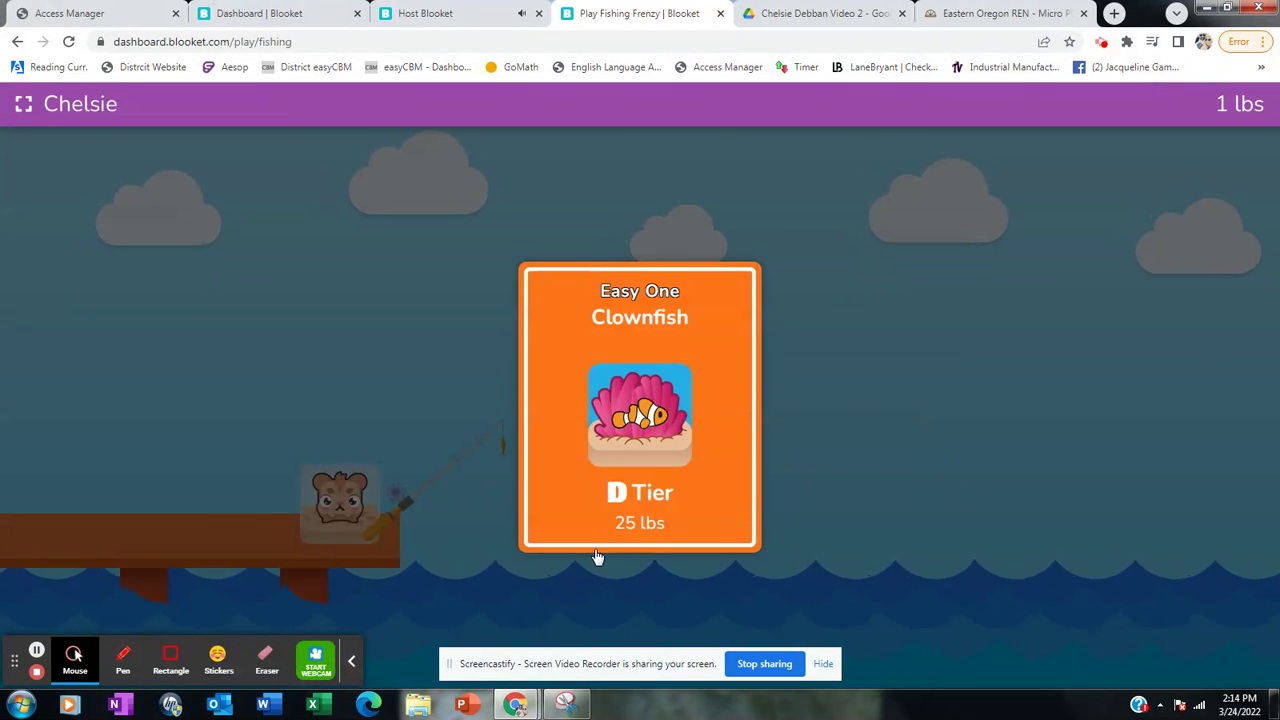
click(971, 411)
Step: Cast the line again, reel it in and answer 51 ten thousands with 70,500
click(717, 437)
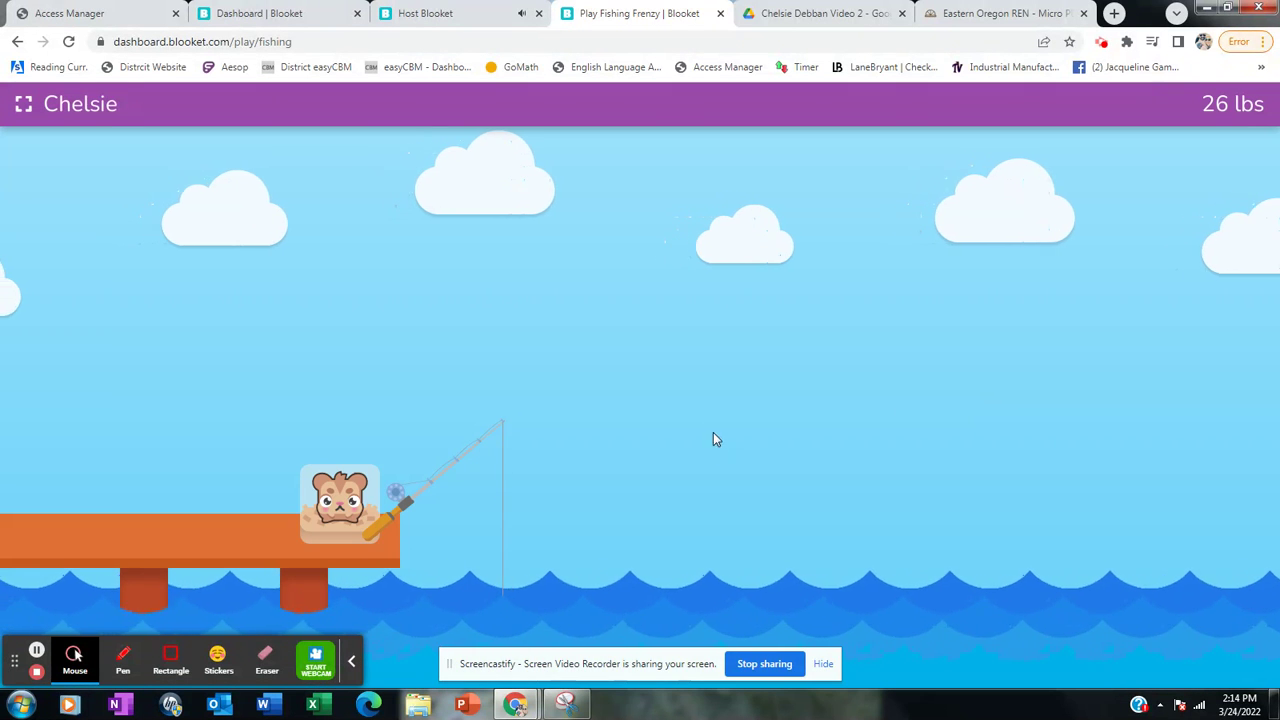
click(715, 437)
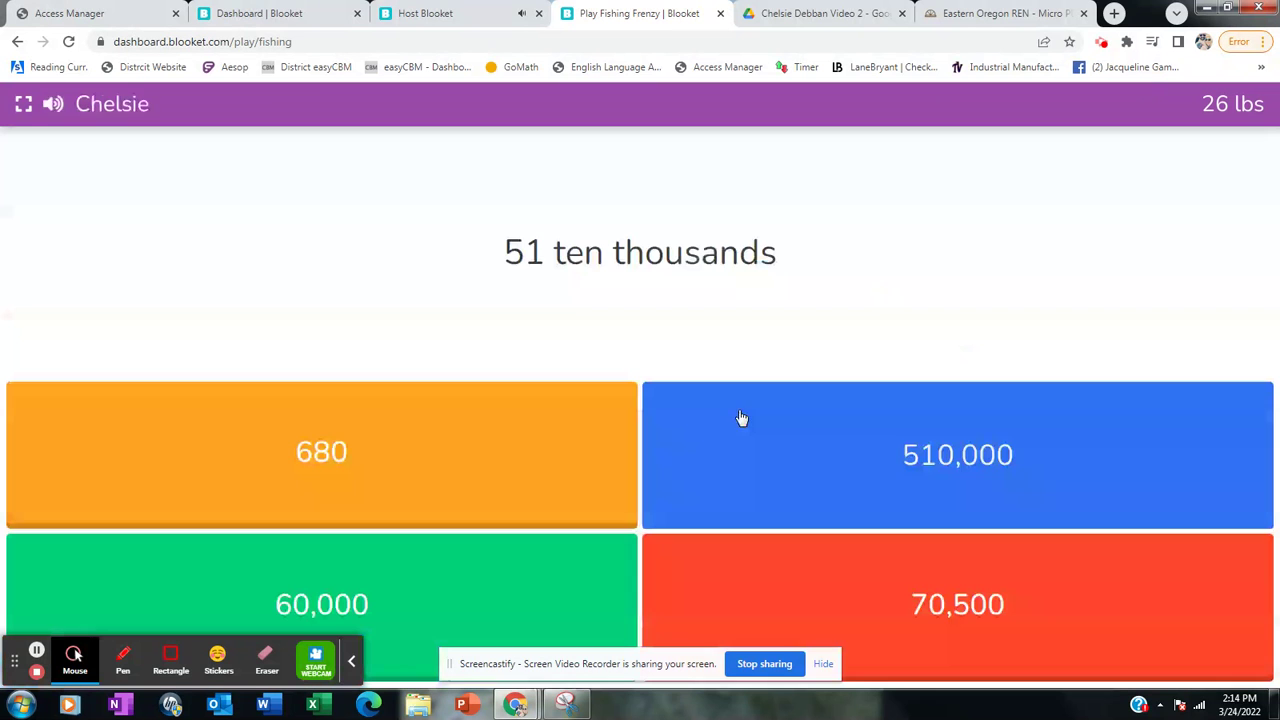
click(912, 588)
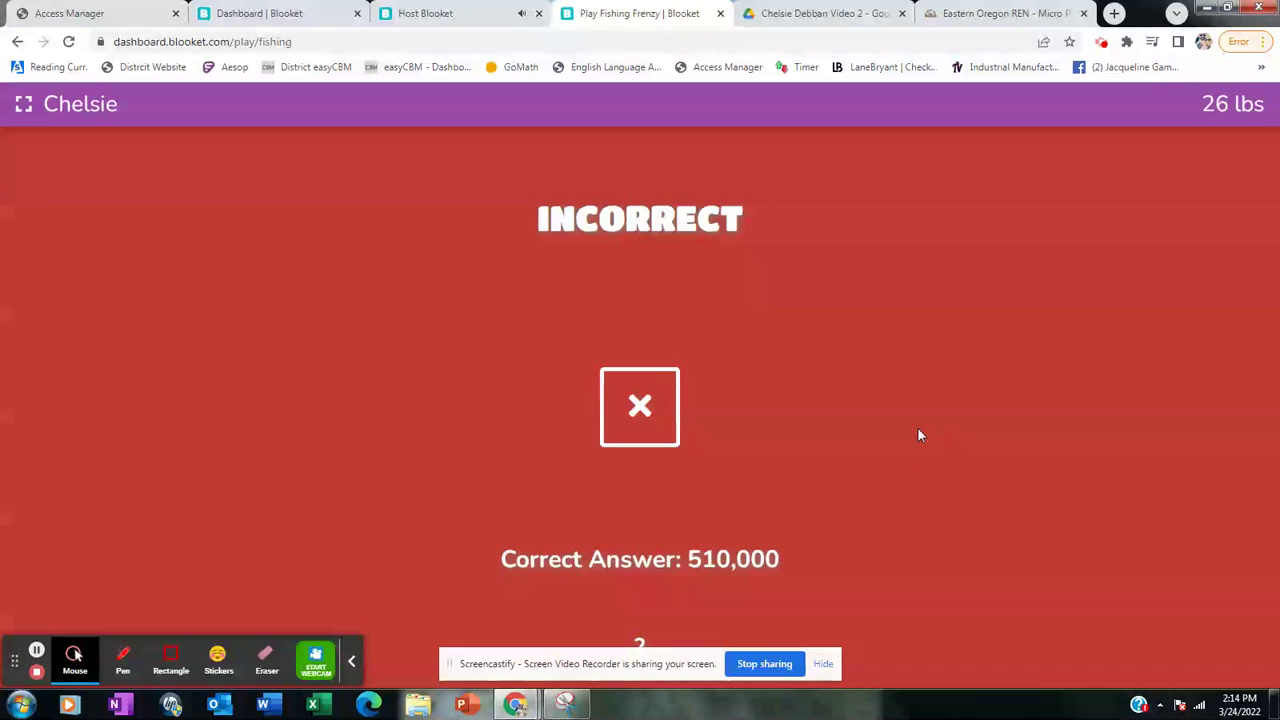
Step: Recast, reel in the hooked fish by answering 259 x 10³ with 259,000, and collect it
click(865, 302)
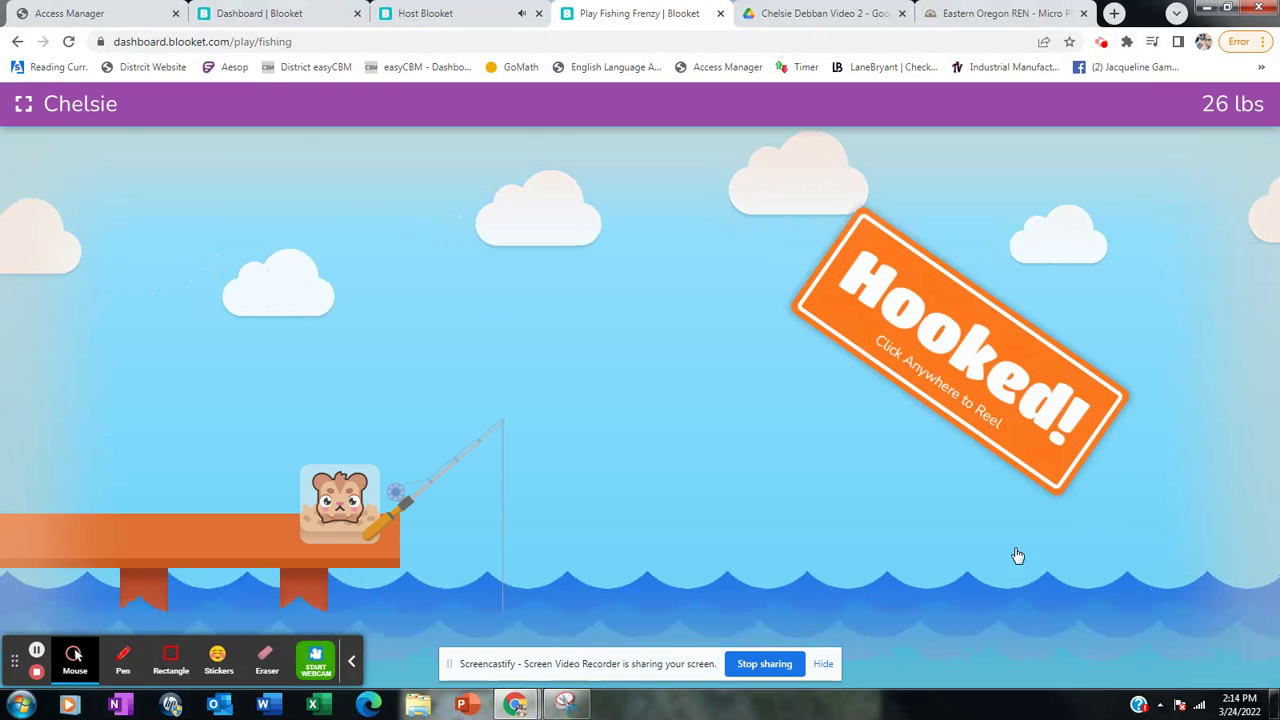
click(1028, 571)
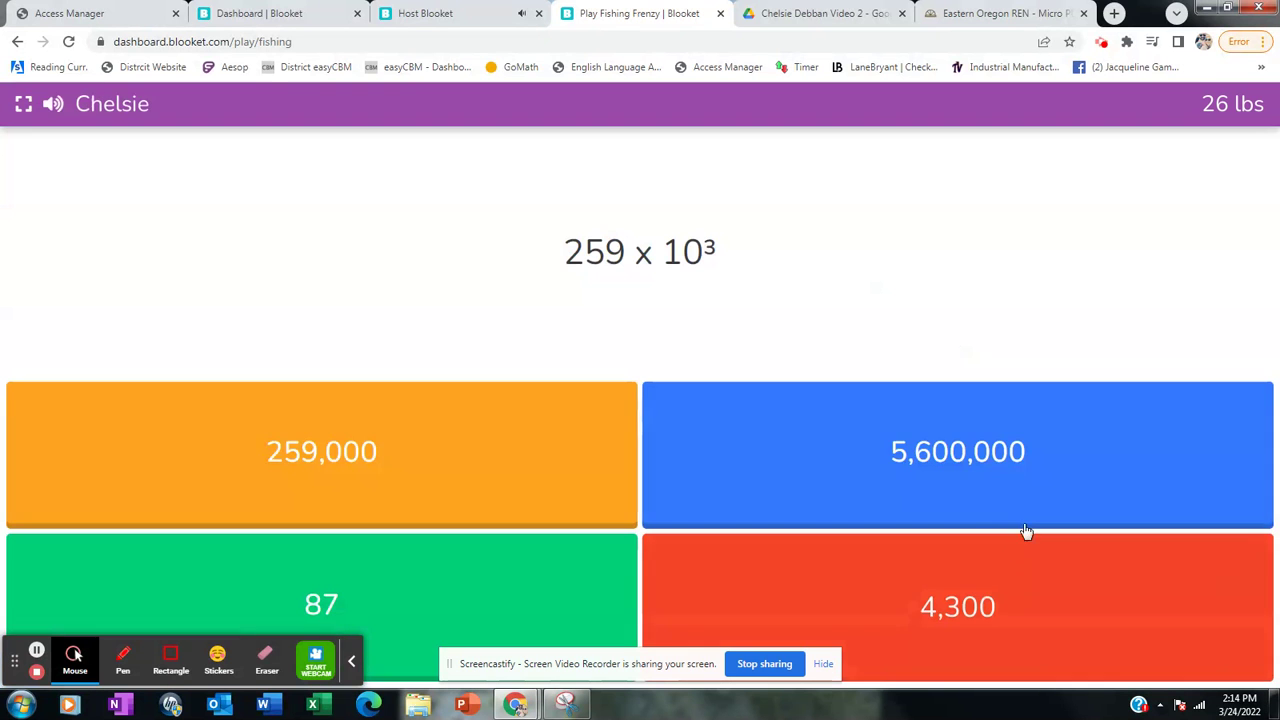
click(460, 456)
click(839, 388)
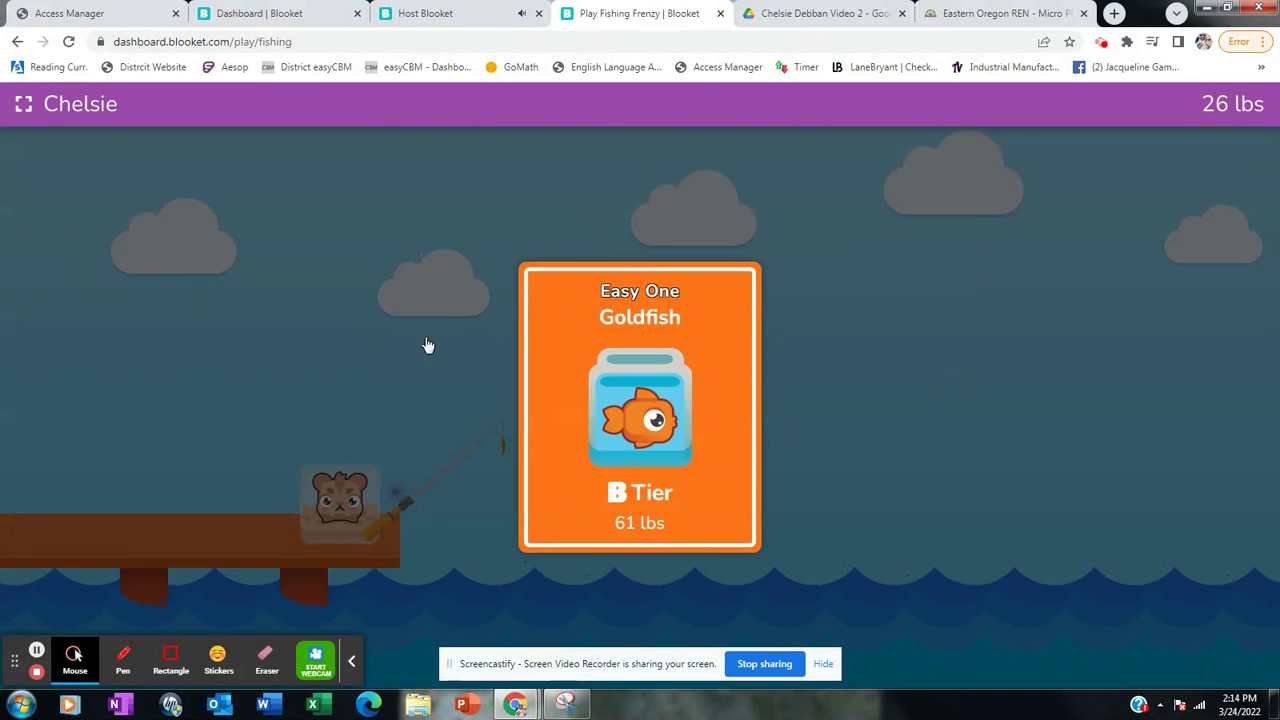
click(829, 250)
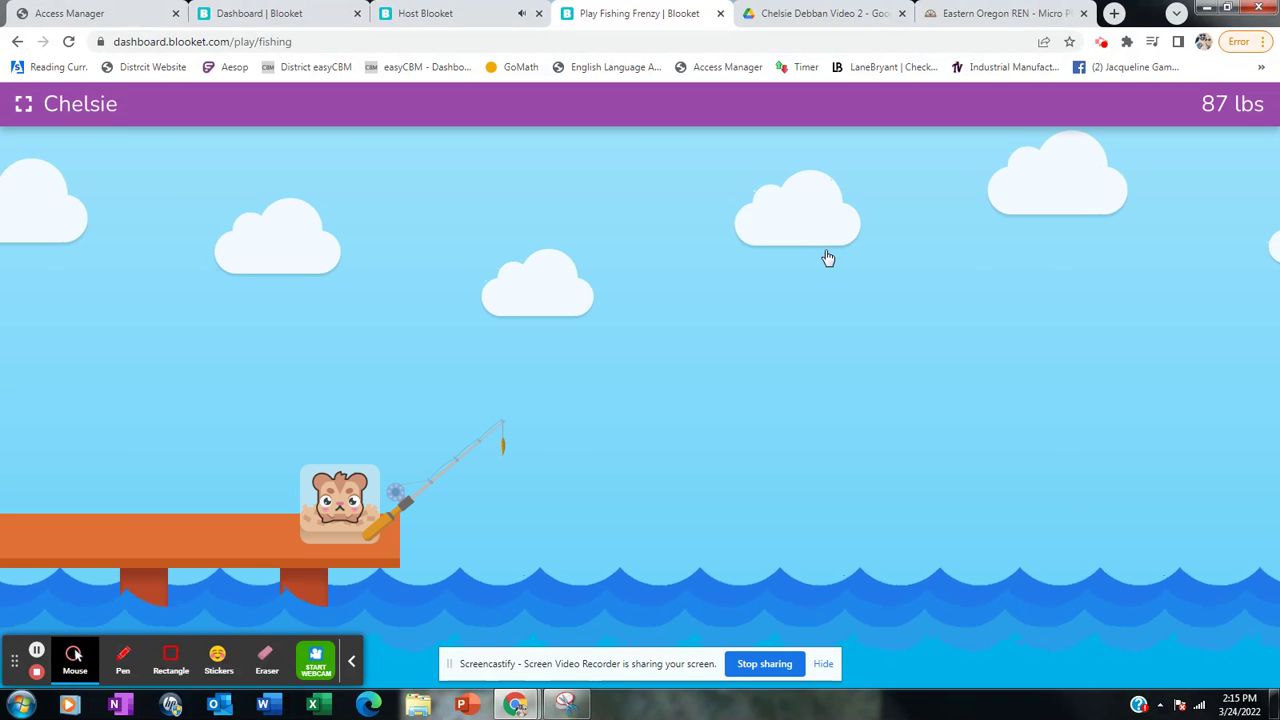
Step: Check the host leaderboard, return to the student view, cast again and answer 68,000 ÷ 10³ with 70
click(494, 13)
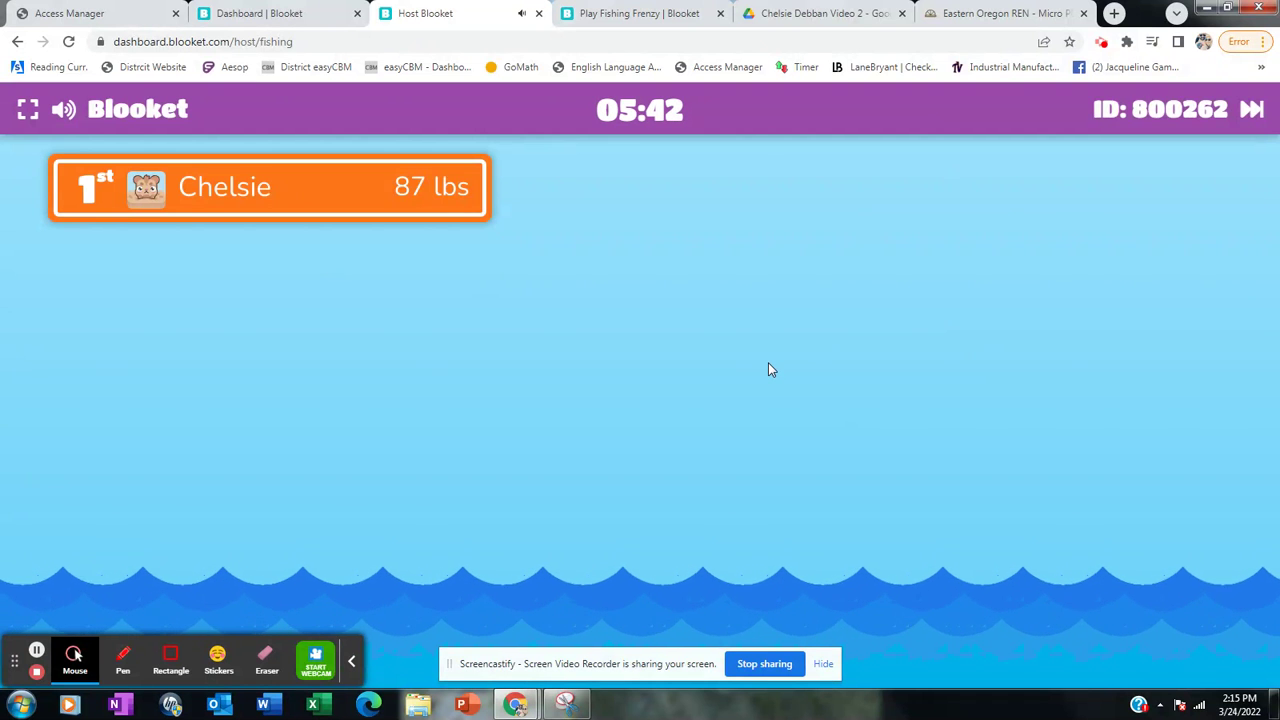
click(640, 13)
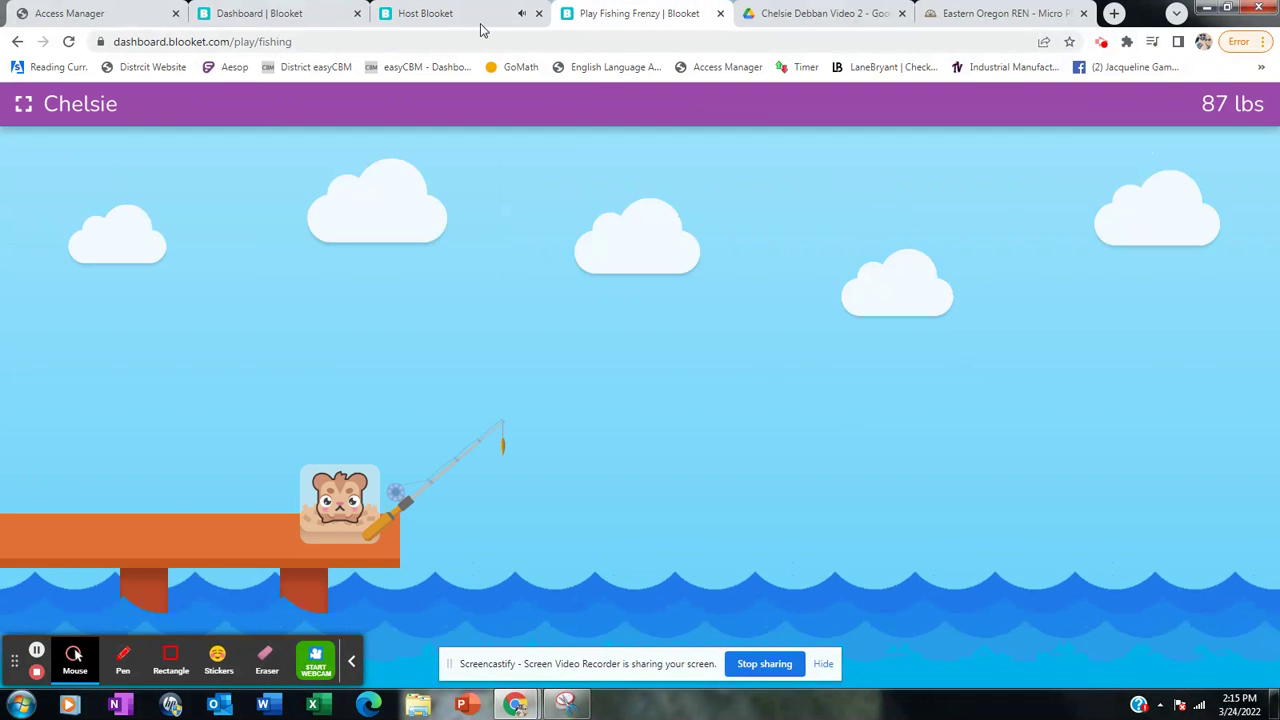
click(645, 393)
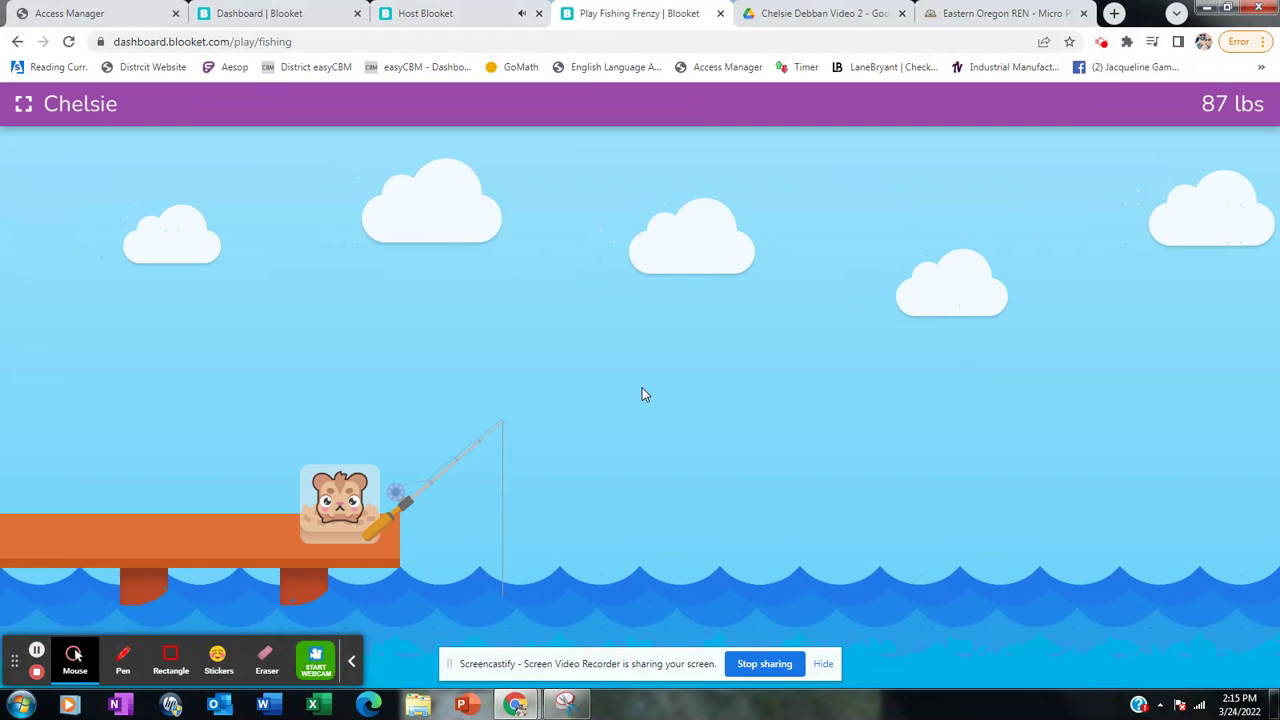
click(645, 400)
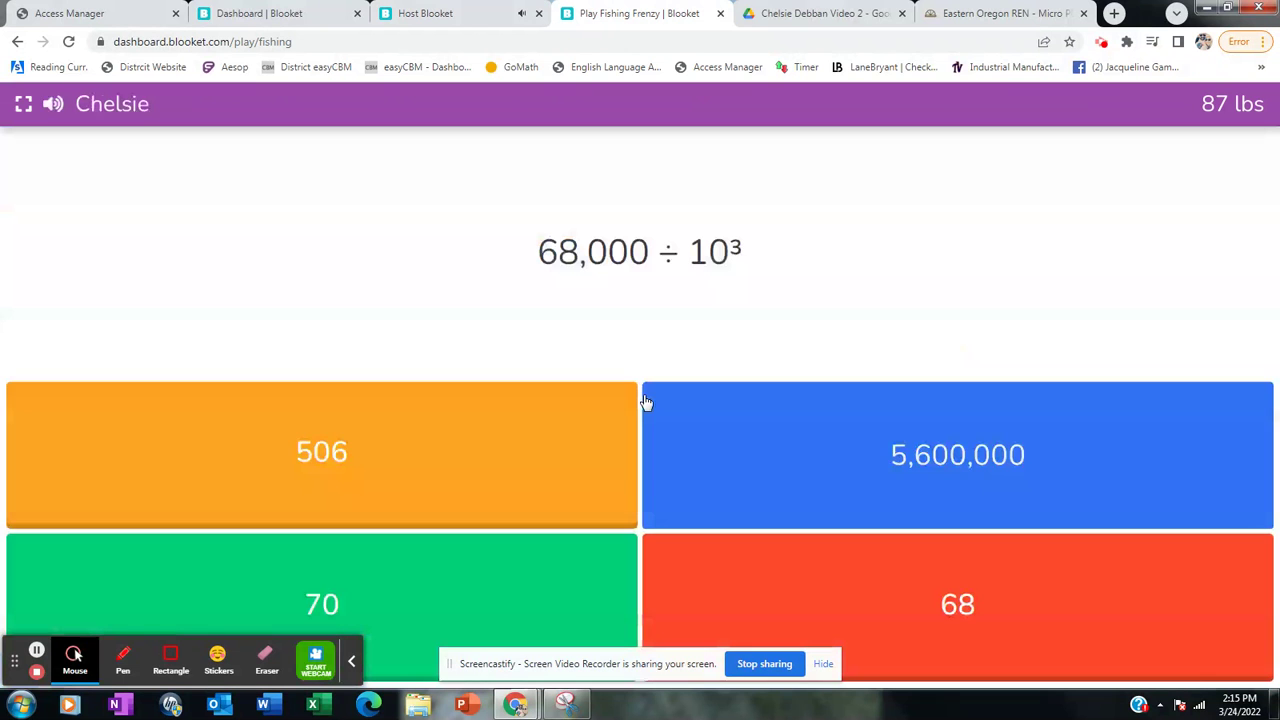
click(356, 549)
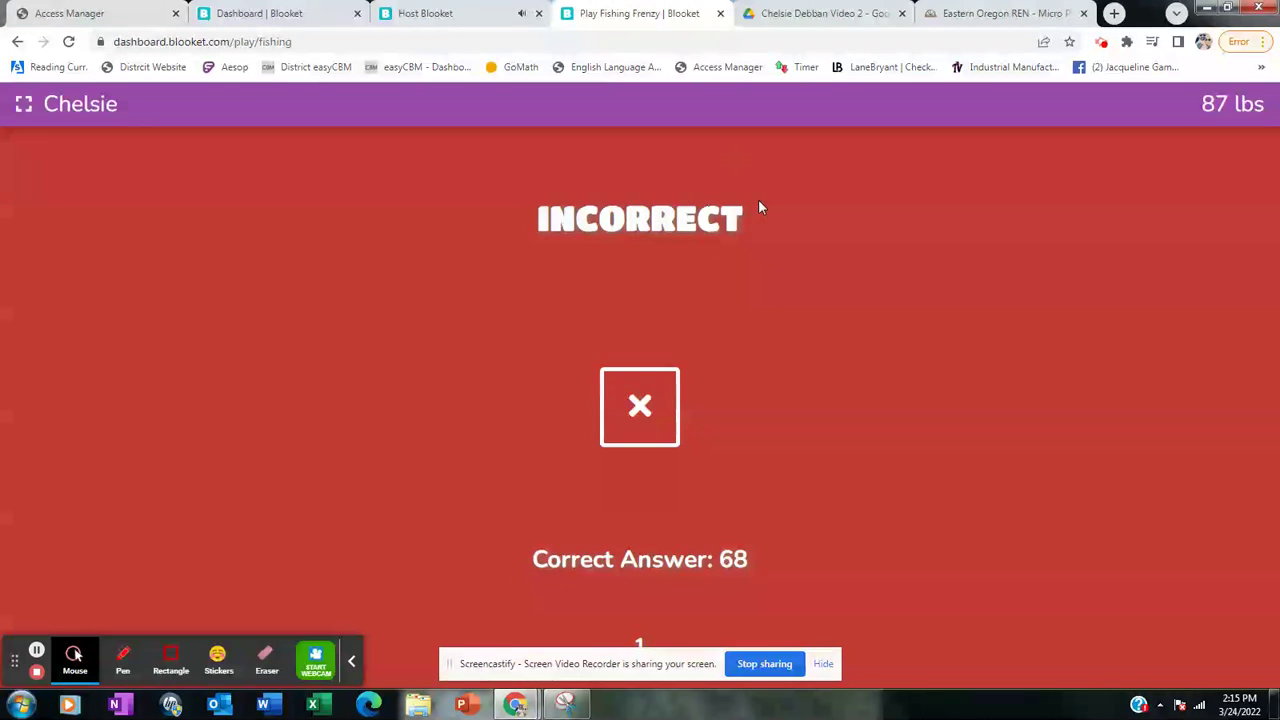
click(862, 382)
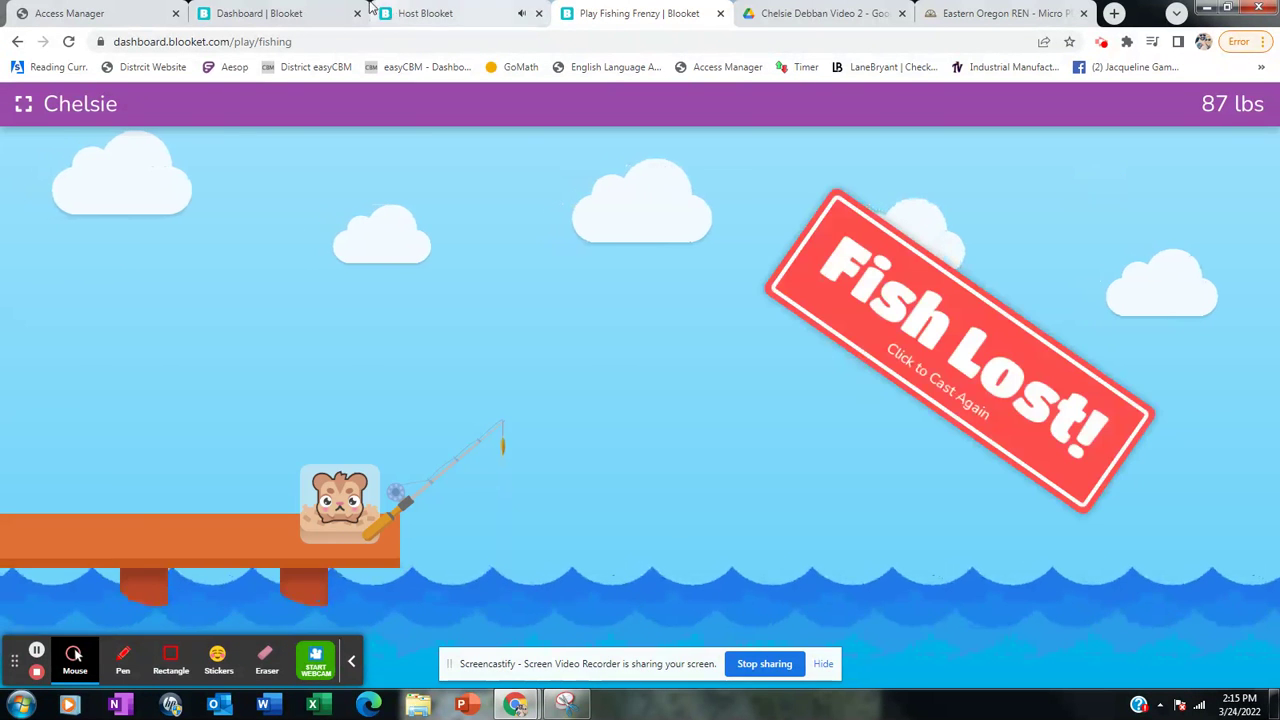
Step: End the game early from the host view and open its report
click(447, 22)
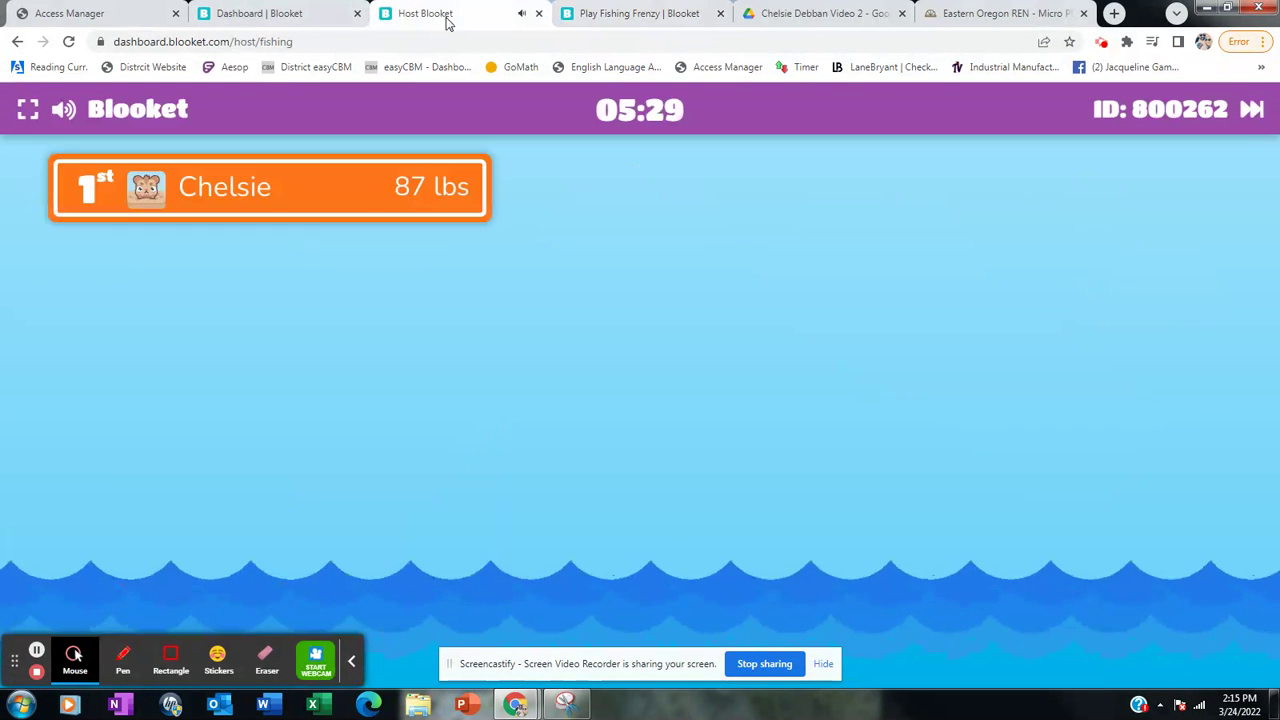
click(1253, 111)
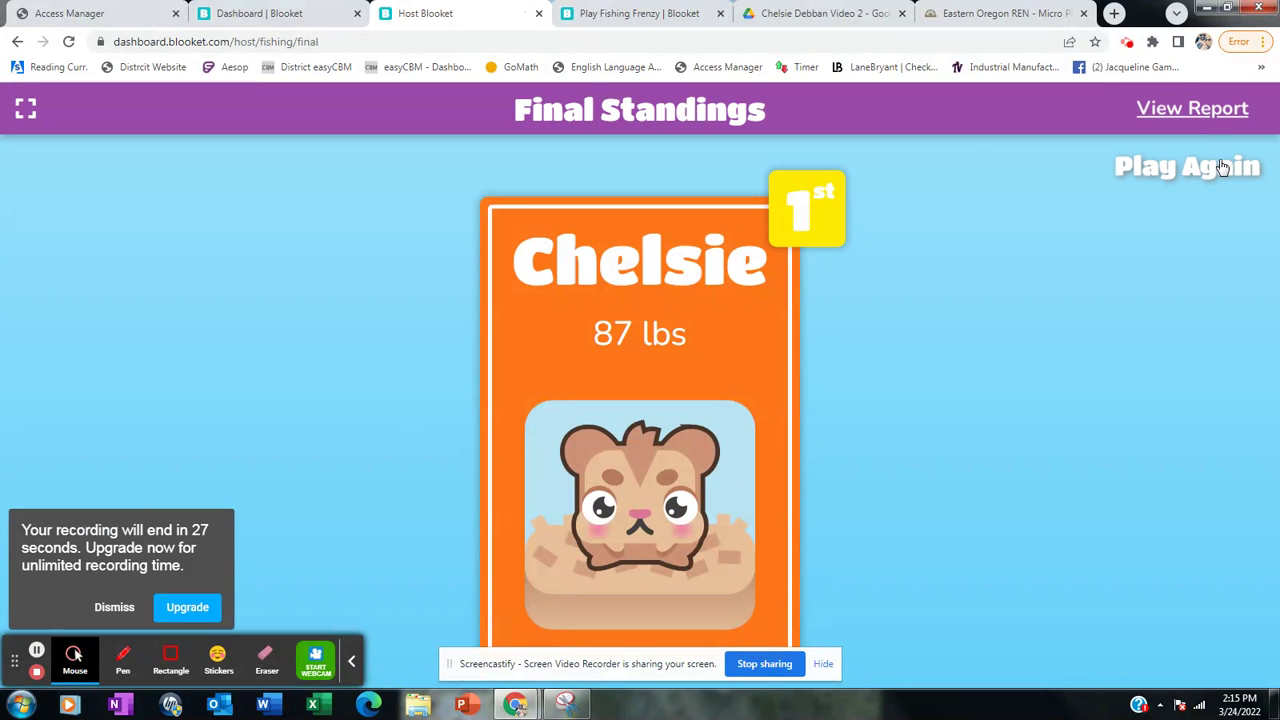
click(1222, 110)
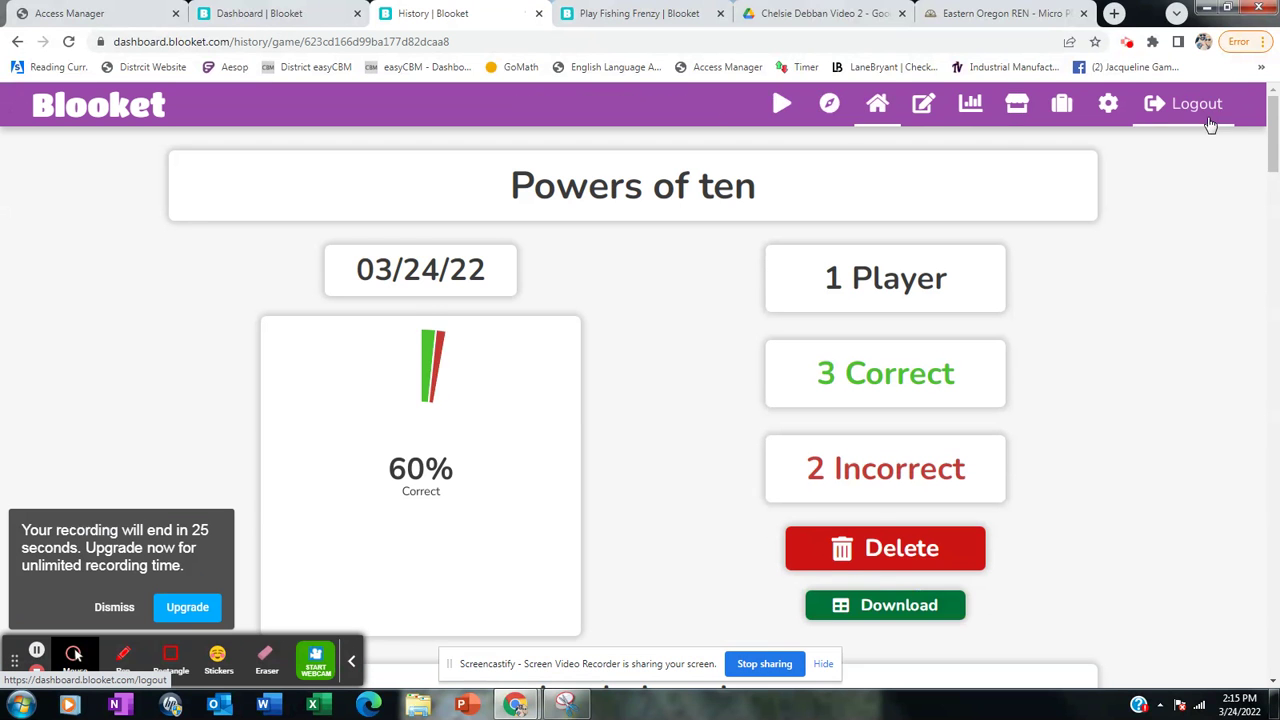
Step: Review the Powers of ten report, covering overall accuracy, the leaderboard and the per-question results
scroll(826, 317, down, 1)
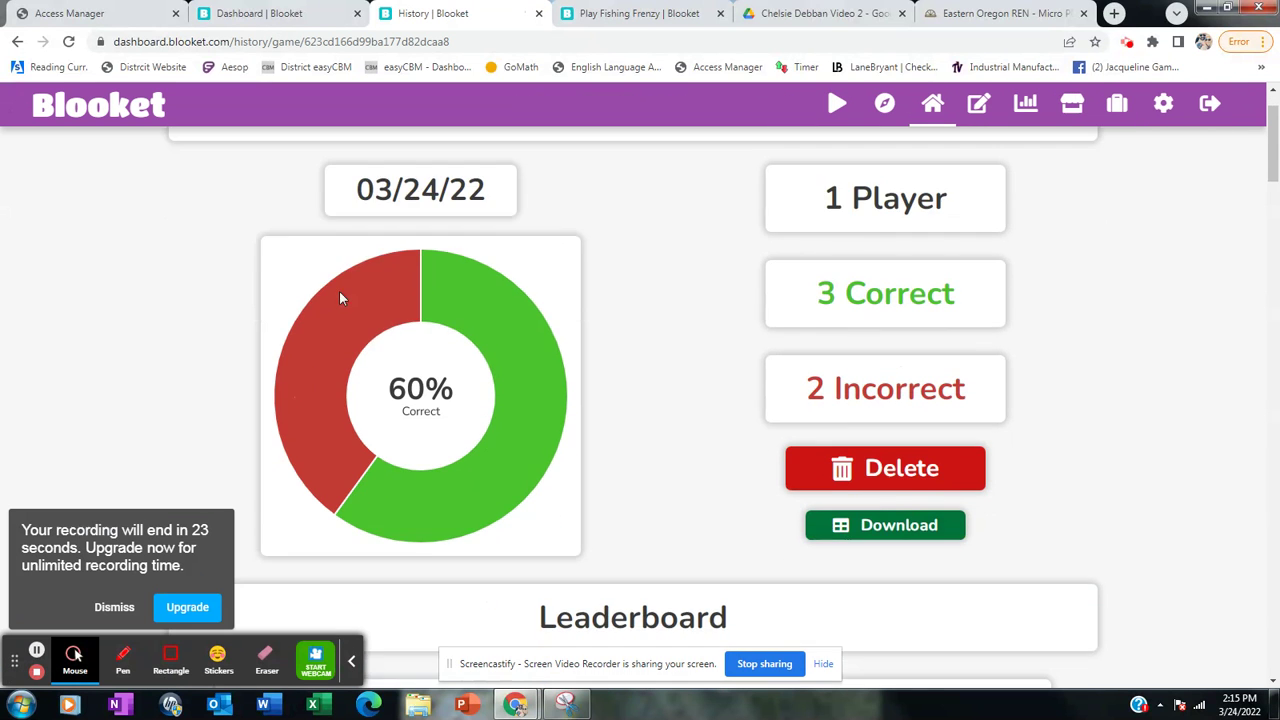
scroll(880, 395, down, 13)
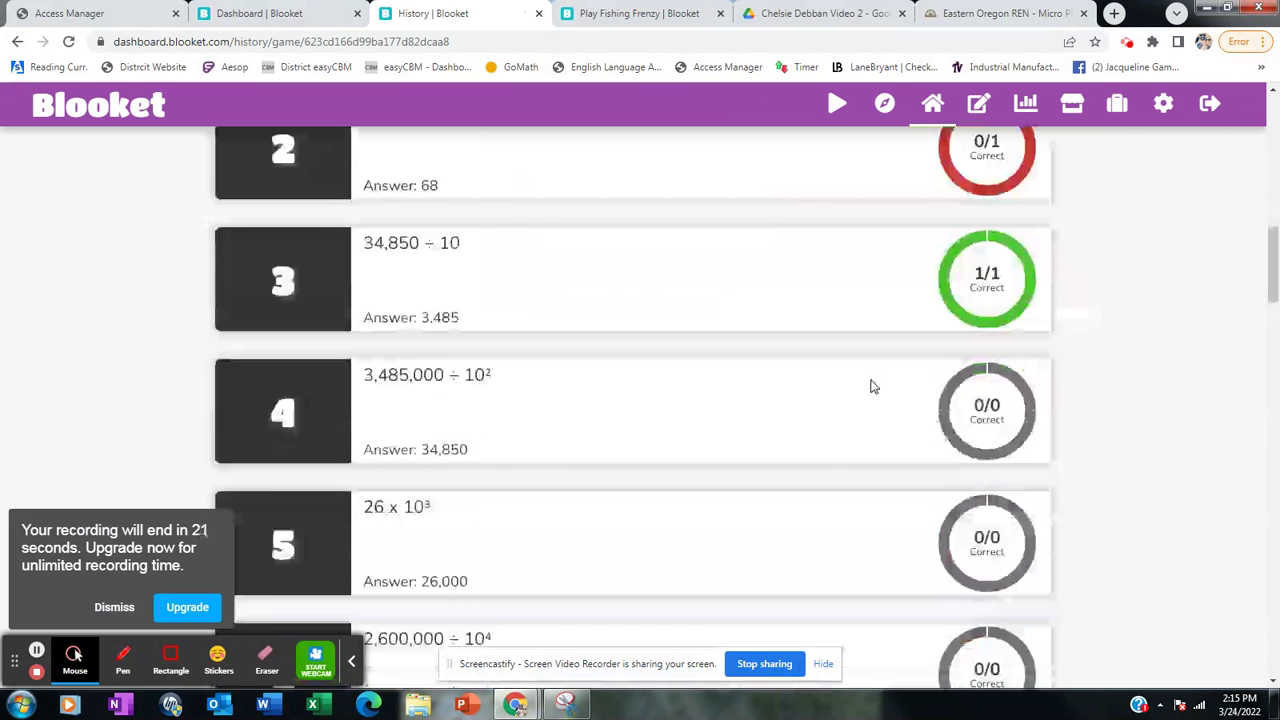
scroll(871, 388, down, 5)
scroll(866, 388, up, 11)
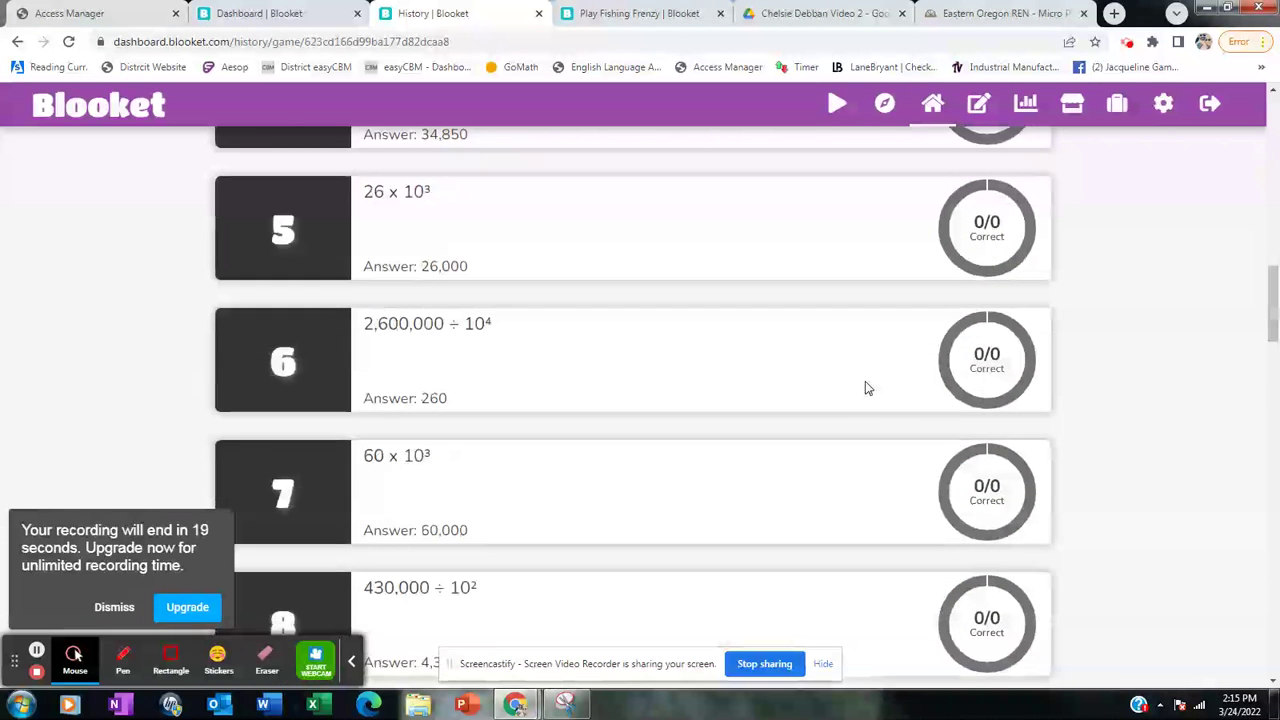
scroll(865, 388, up, 3)
scroll(806, 345, up, 4)
scroll(806, 351, up, 4)
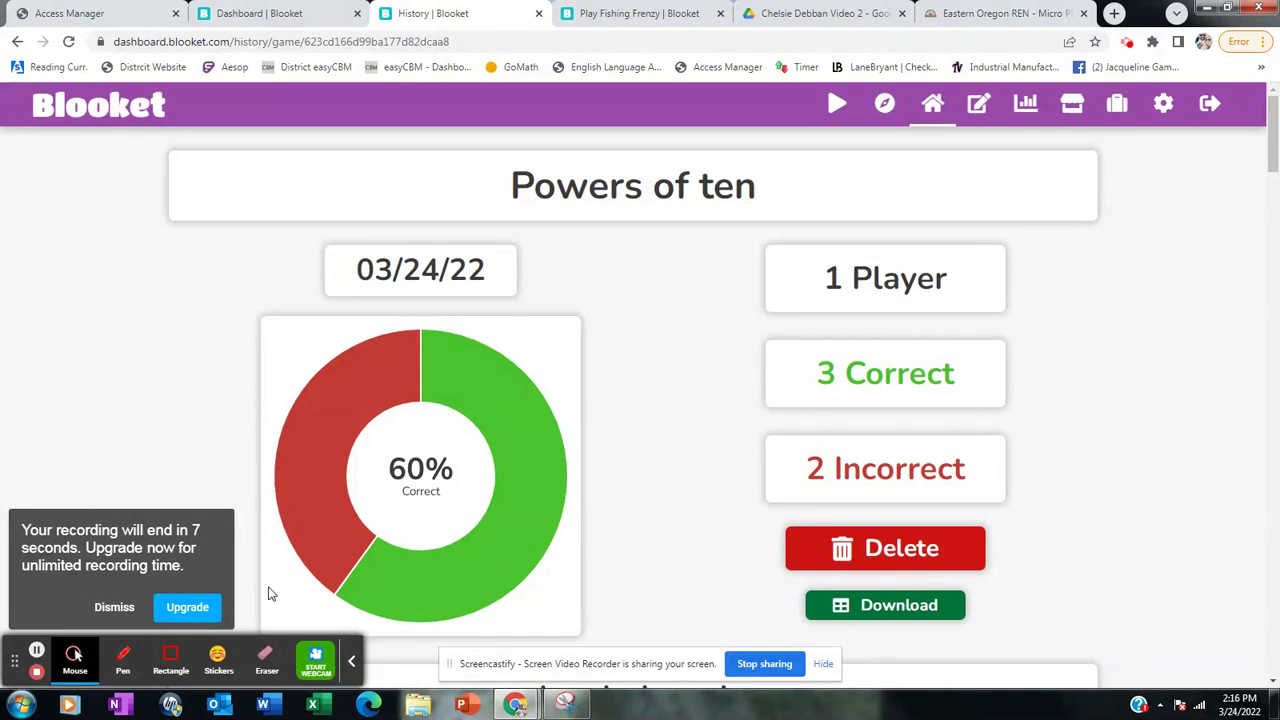
click(118, 607)
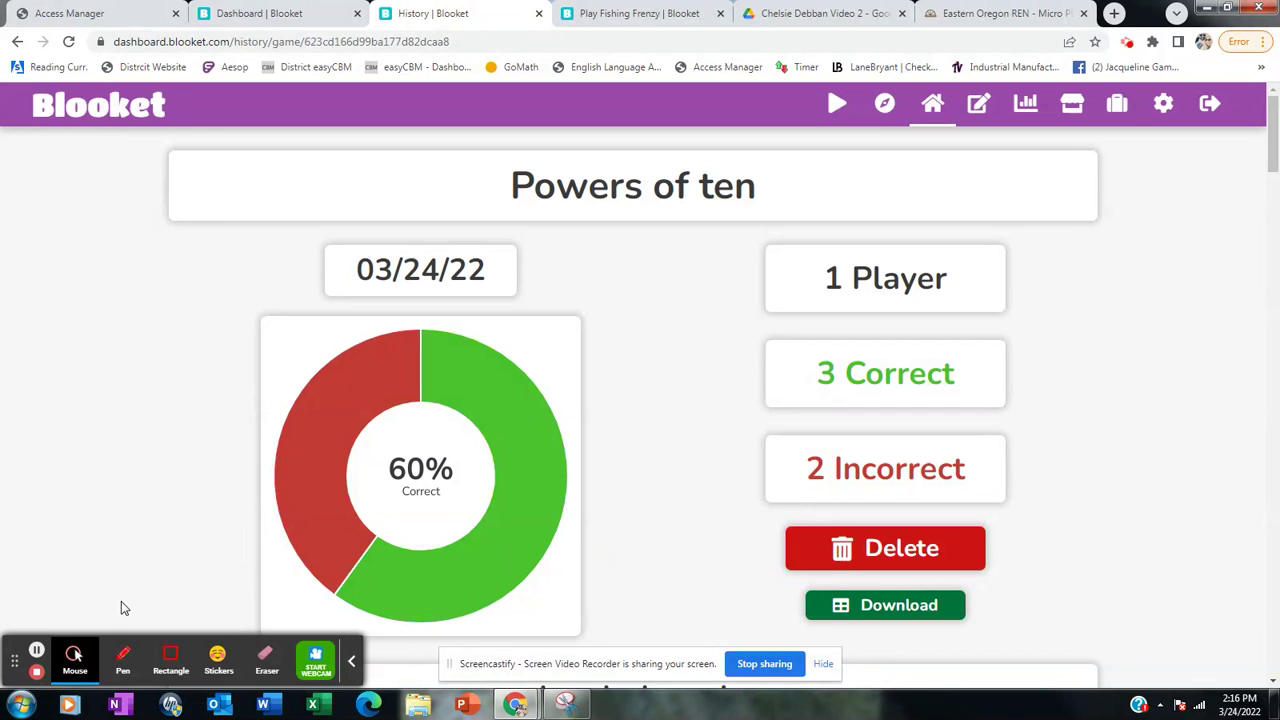